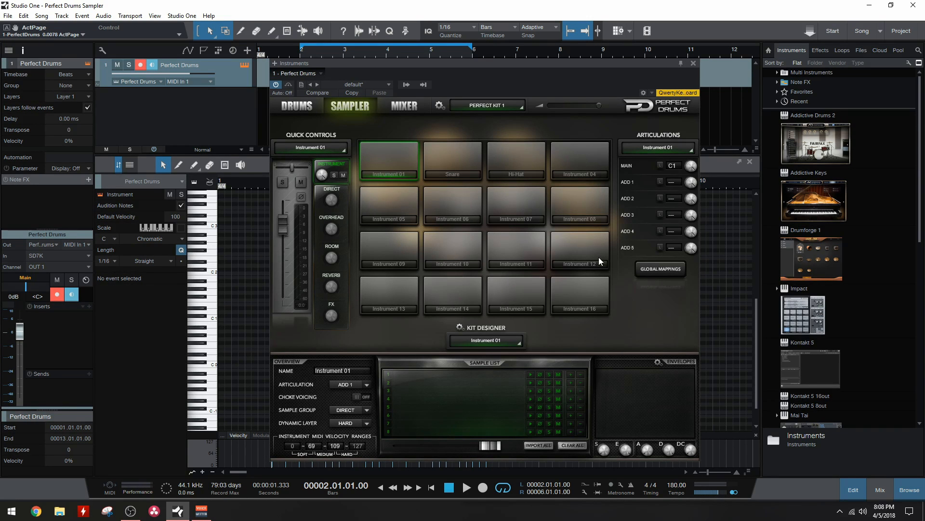
Switch the Kit Designer to Instrument 13 and back to Instrument 01
left_click(498, 342)
left_click(482, 424)
left_click(490, 339)
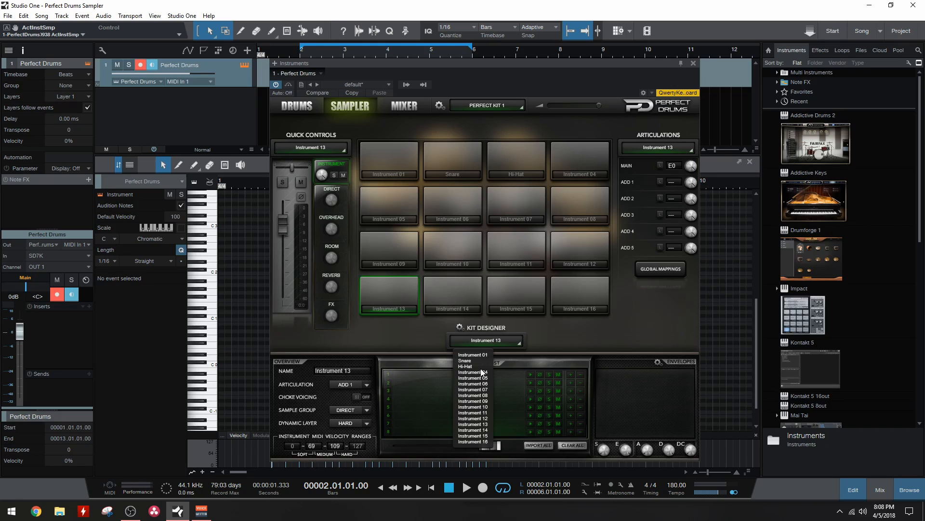
left_click(483, 356)
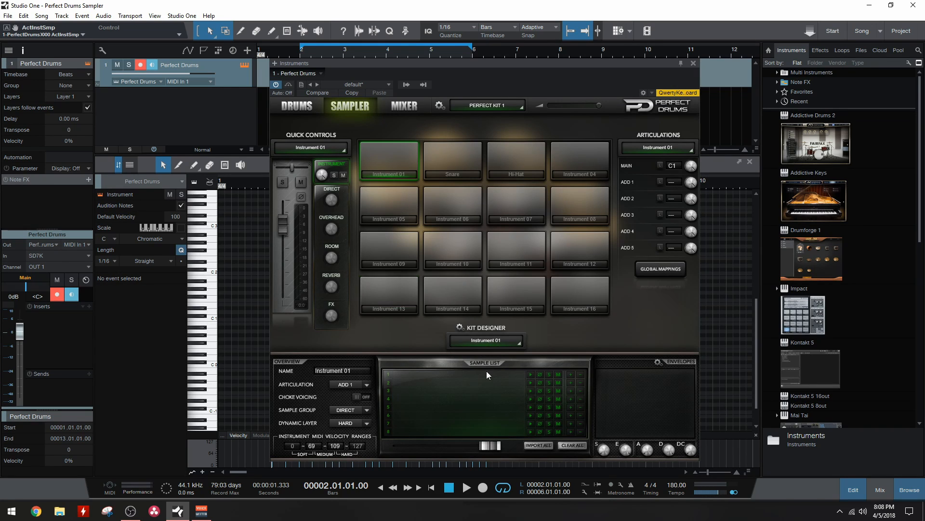
Select several instrument pads in the sampler grid, including the Snare, ending on Instrument 01
left_click(467, 158)
left_click(530, 177)
left_click(511, 203)
left_click(461, 209)
left_click(458, 155)
left_click(392, 158)
Examine the articulation, sample group and dynamic layer options for Instrument 01, and the envelope controls
left_click(348, 384)
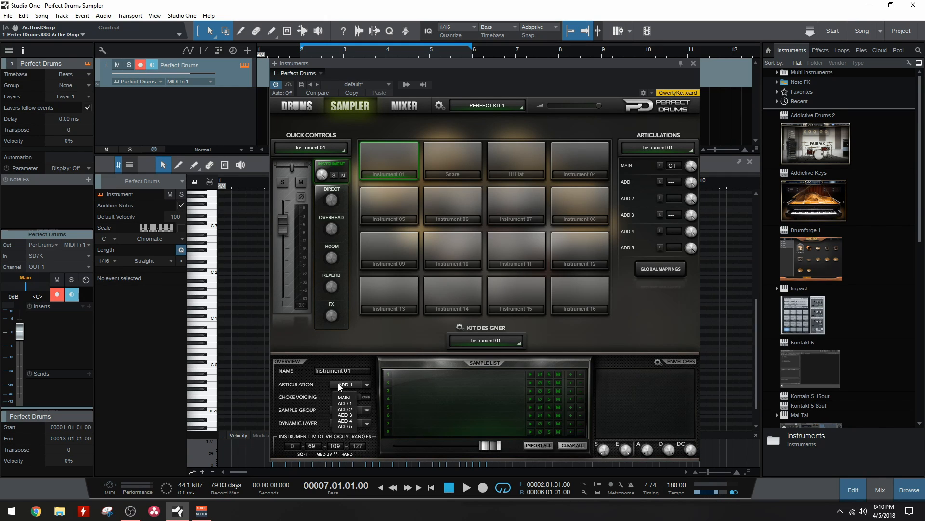
left_click(340, 386)
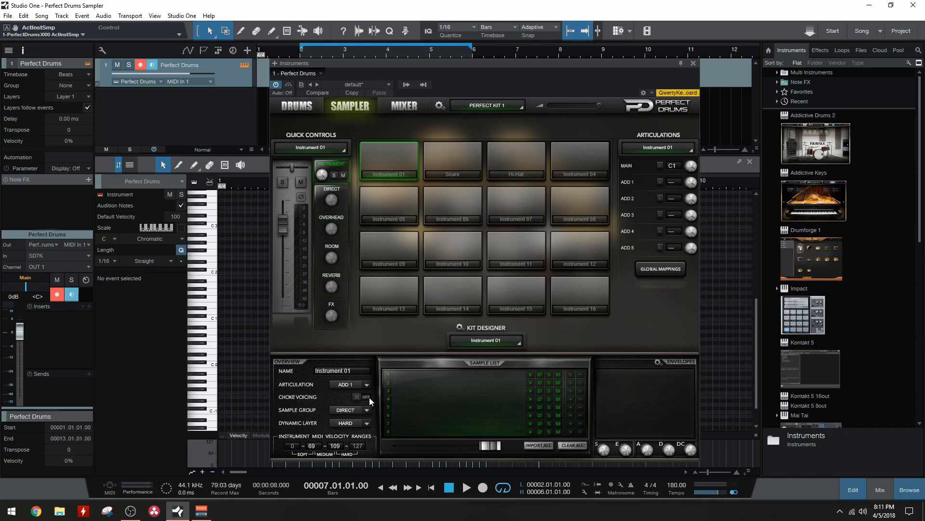
left_click(354, 412)
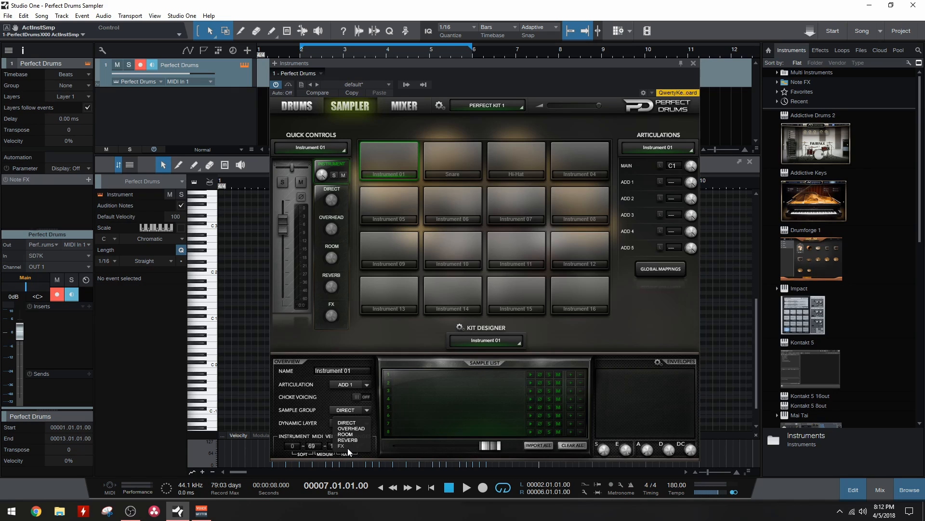
left_click(302, 418)
left_click(354, 421)
left_click(306, 433)
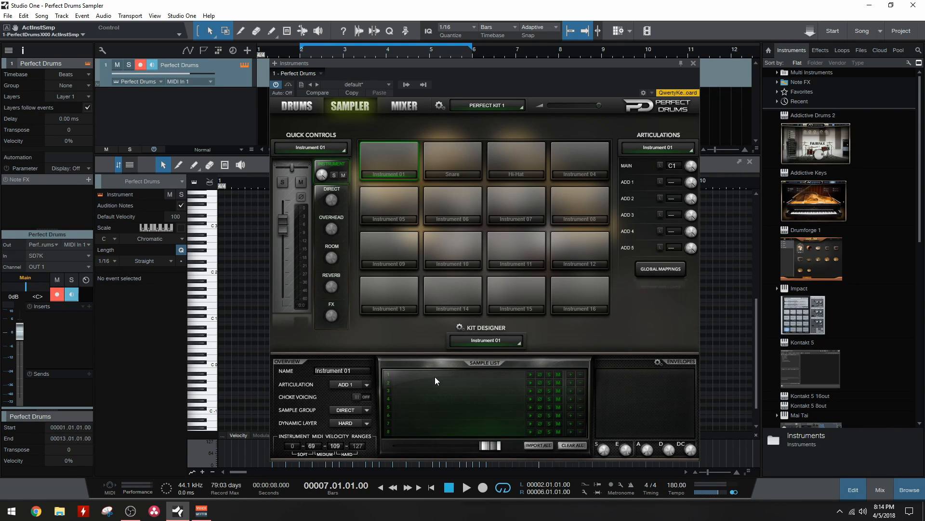
left_click(360, 423)
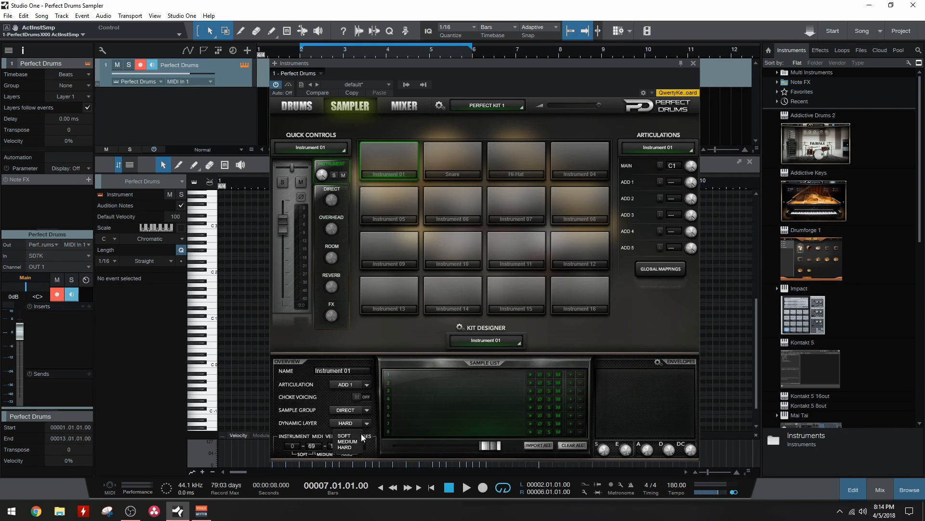
left_click(319, 436)
mouse_move(606, 452)
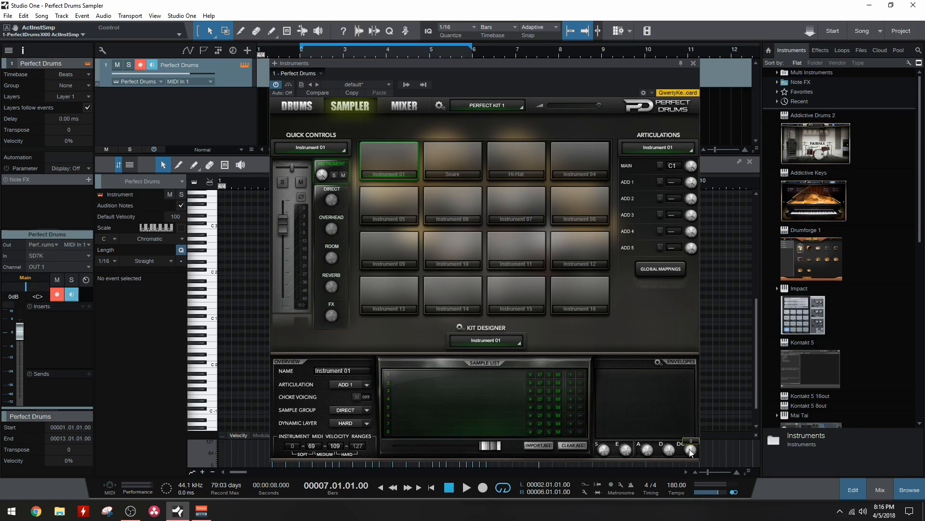
Review Instrument 01's sample-adding control and global mappings, along with its sample group and dynamic layer choices
left_click(570, 374)
left_click(660, 269)
left_click(359, 409)
left_click(309, 428)
left_click(336, 421)
left_click(312, 423)
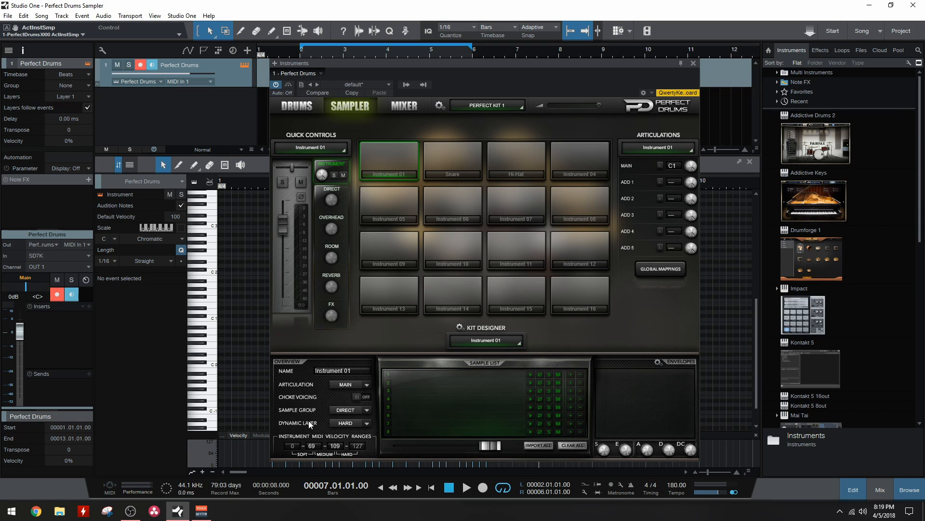
Check the Direct sample group and the dynamic layer choices for Instrument 01 and the Snare
left_click(349, 411)
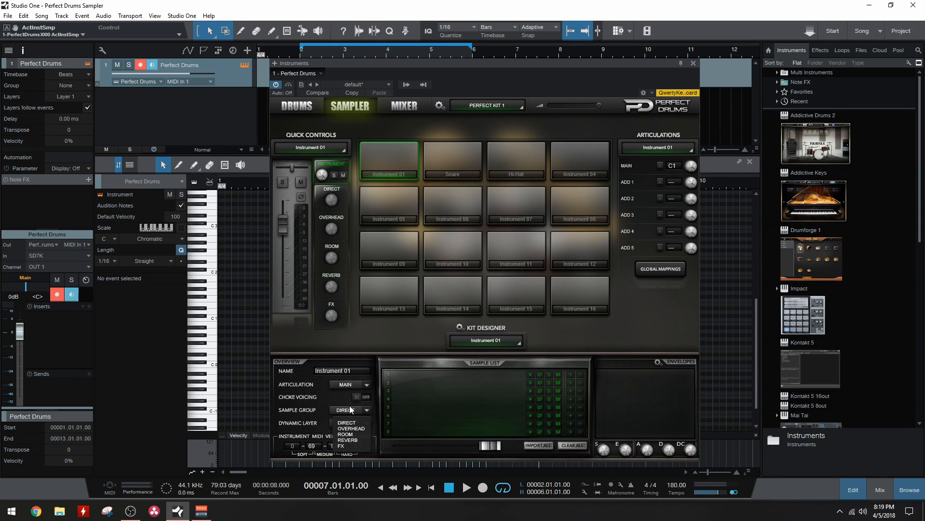
left_click(340, 422)
left_click(340, 423)
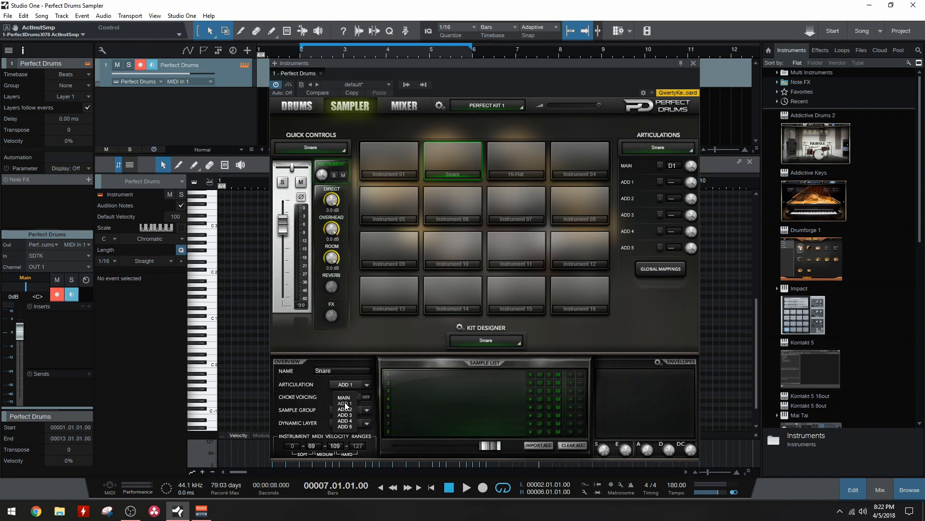
left_click(351, 409)
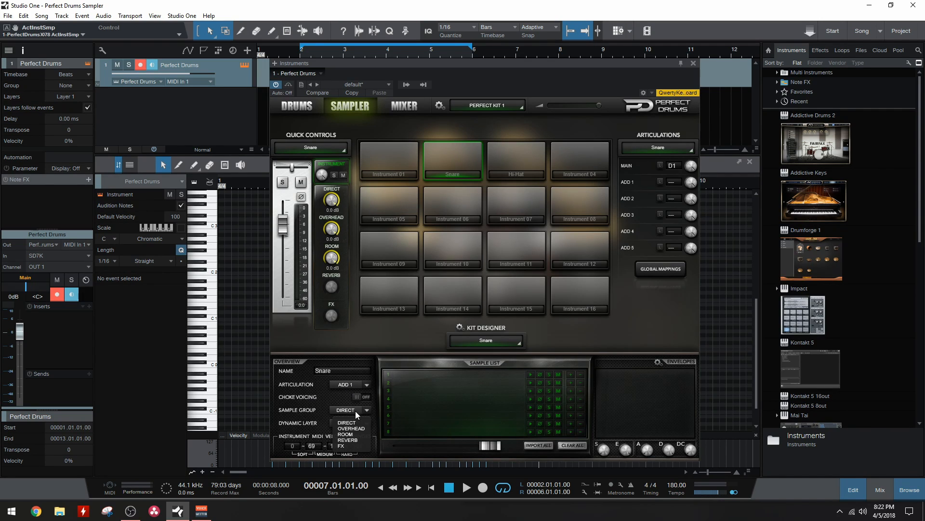
left_click(359, 424)
left_click(349, 421)
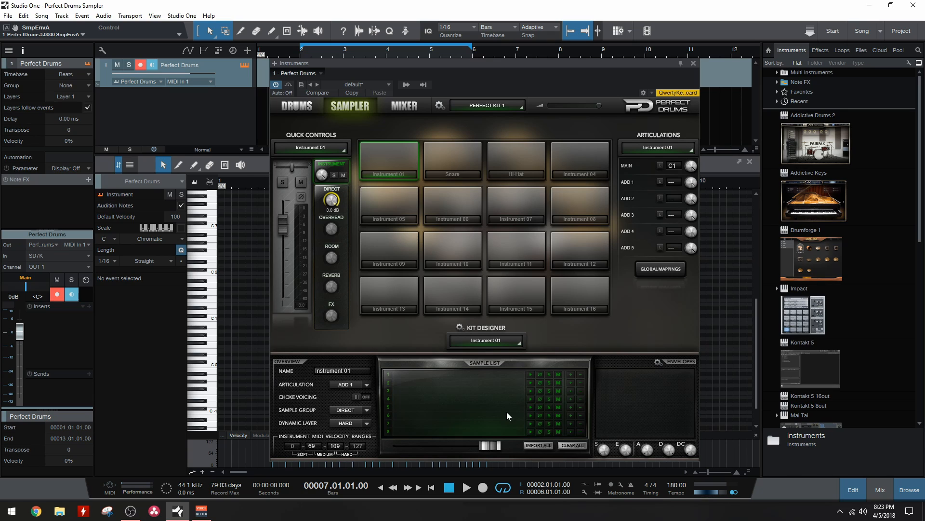
View the Kit Designer's options for saving, loading, exporting and clearing instruments and kits
left_click(460, 327)
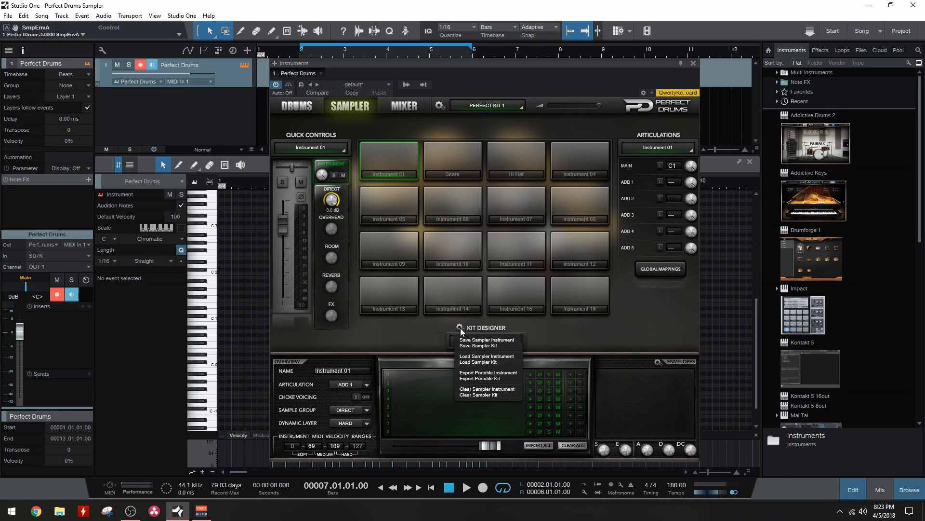
left_click(476, 362)
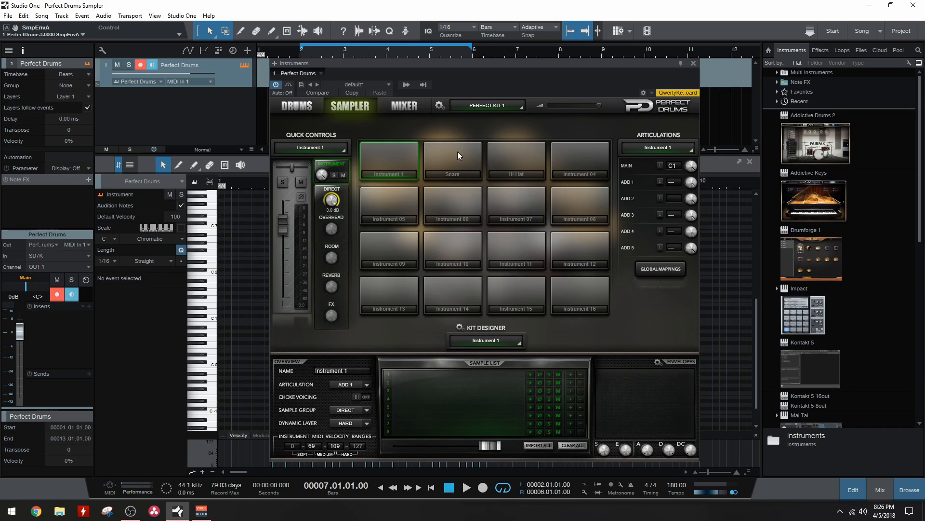
Rename the first sampler instrument as Kick
left_click(346, 372)
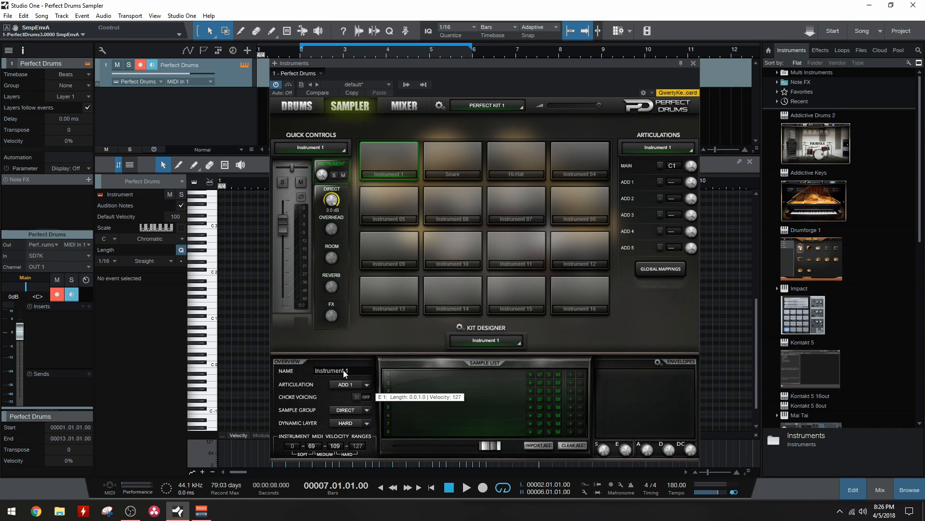
type("Kick")
key("Return")
Set the Kick's articulation to Main, its sample group to Direct and its dynamic layer to Hard
left_click(350, 384)
left_click(343, 395)
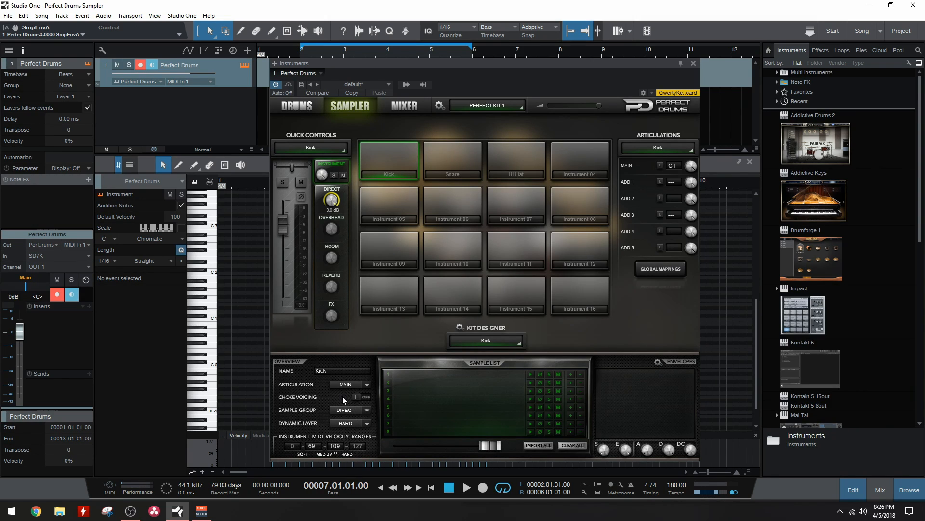
left_click(366, 411)
left_click(346, 424)
left_click(352, 423)
left_click(346, 446)
Import Kick In.D6_hard 1 through 5 from the desktop's Samples > Kick > Hard folder into the Kick's sample list
left_click(570, 374)
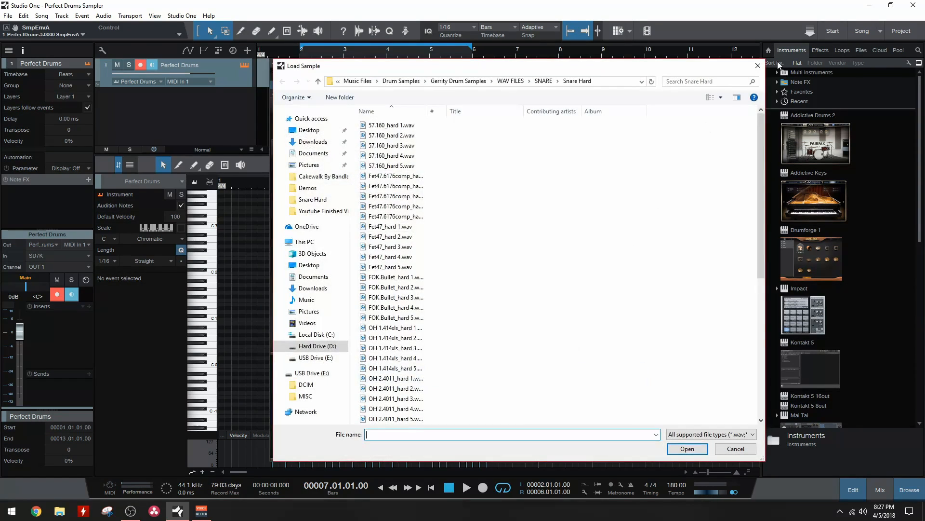
key("Escape")
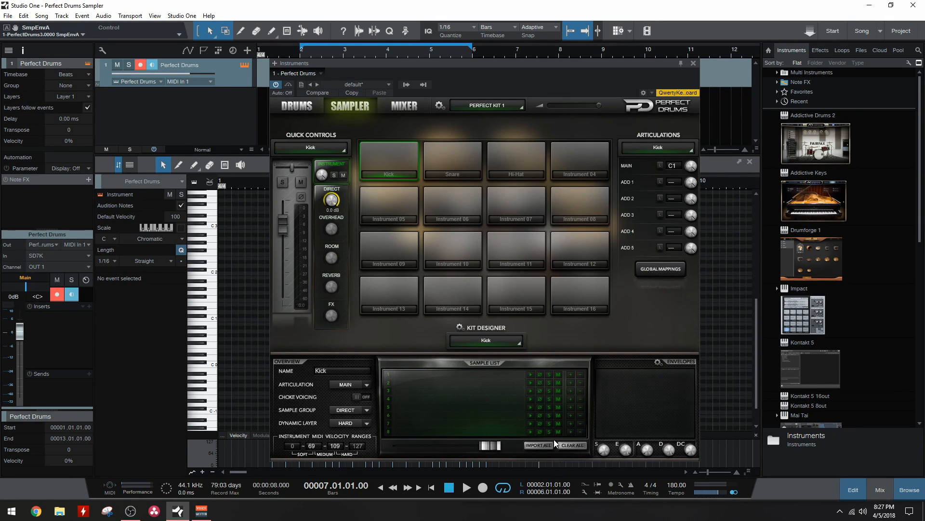
left_click(542, 447)
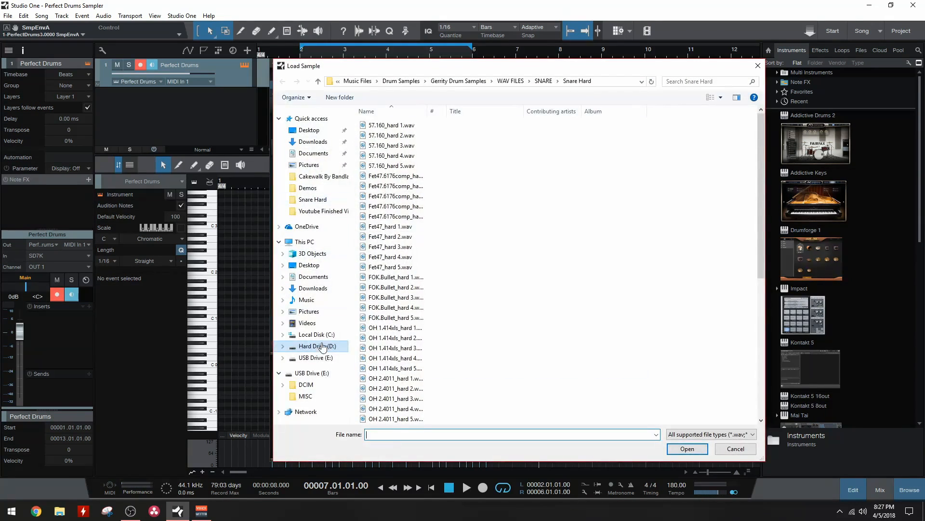
left_click(309, 264)
double_click(404, 135)
double_click(400, 135)
double_click(410, 126)
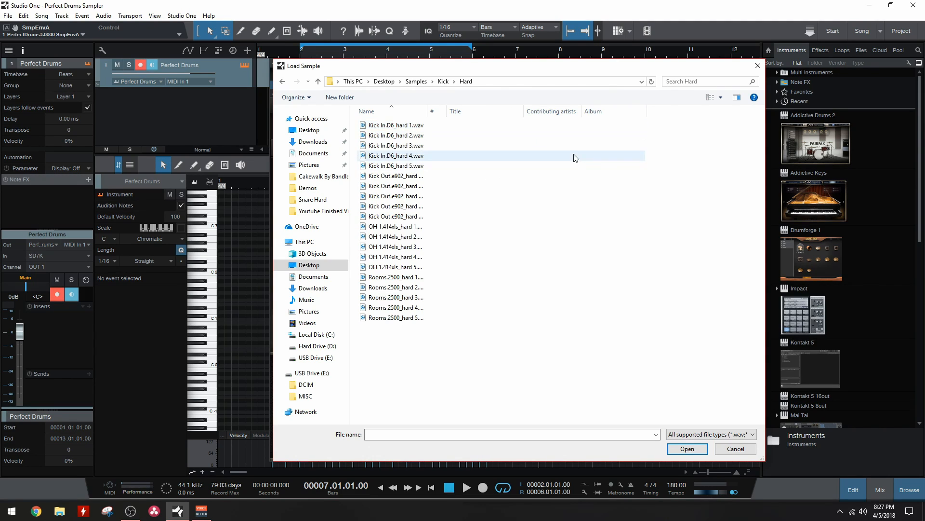
left_click_drag(686, 170, 477, 125)
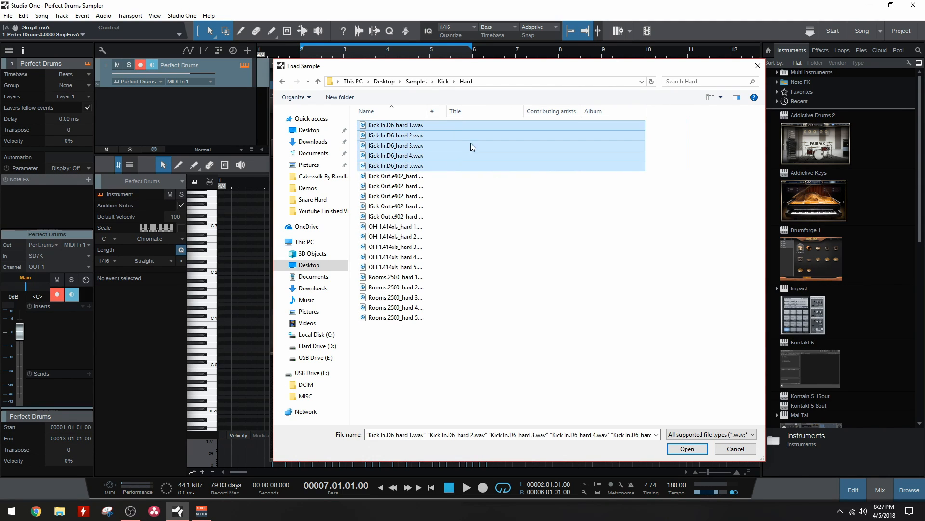
left_click(687, 448)
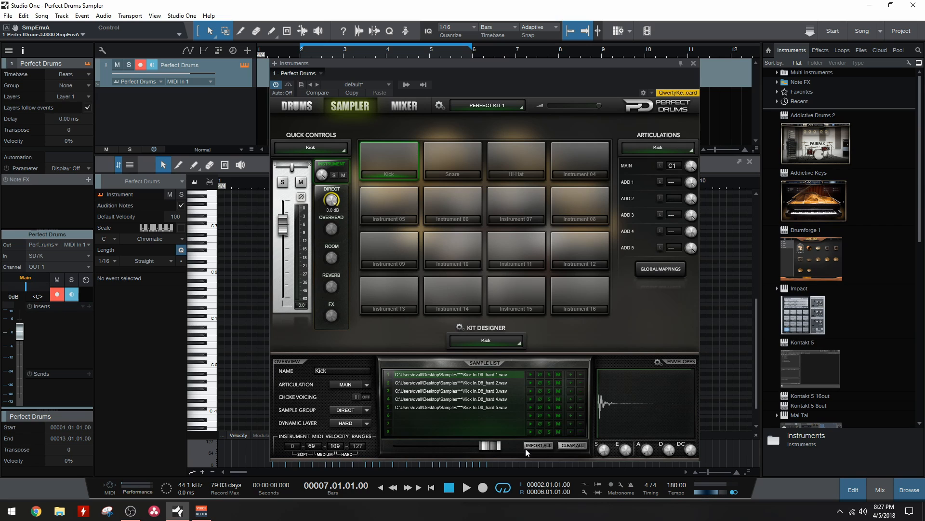
Switch the Kick to the Medium dynamic layer and import Kick In.D6_med 1 through 5 from the Medium folder
left_click(361, 420)
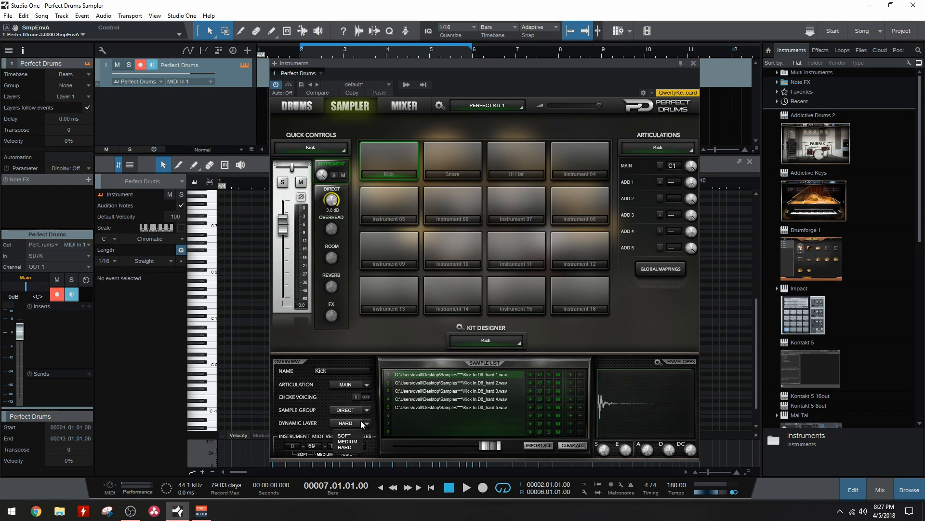
left_click(356, 441)
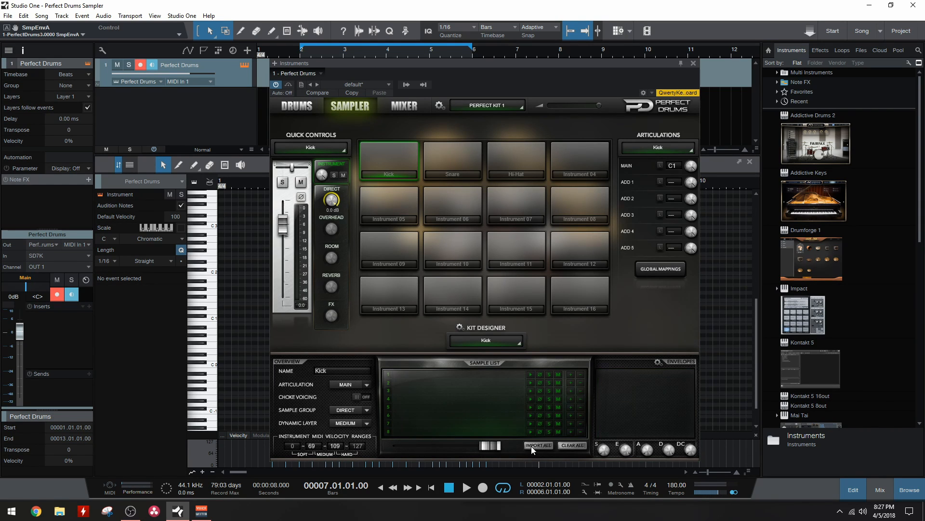
left_click(531, 446)
left_click(318, 81)
left_click(509, 136)
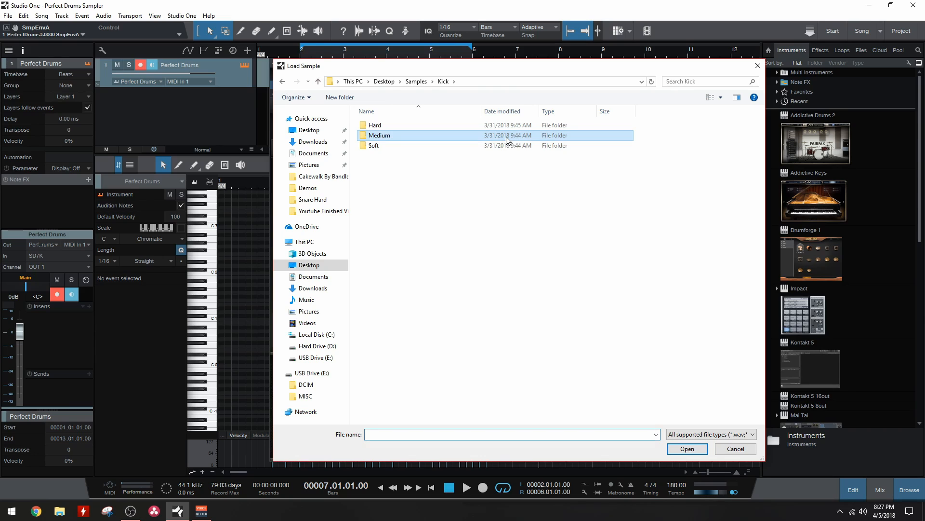
double_click(574, 135)
left_click_drag(625, 165, 459, 123)
left_click(687, 449)
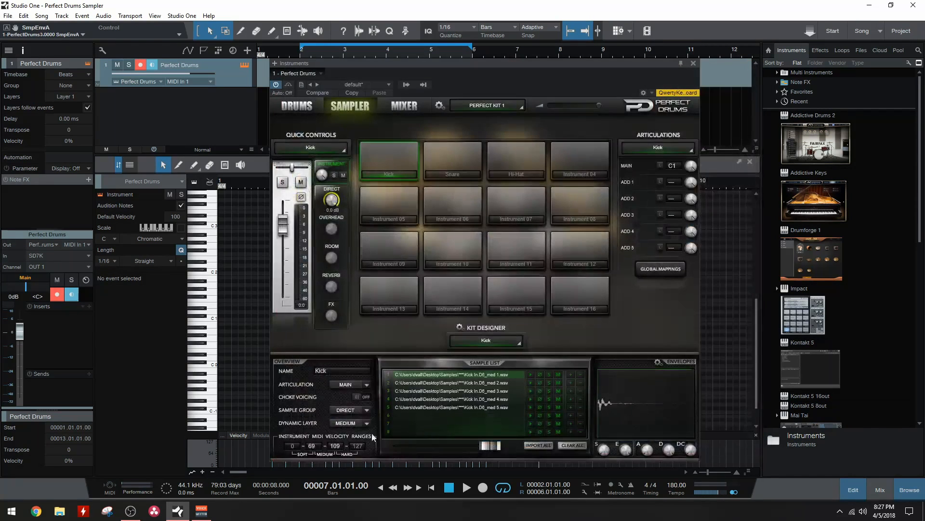
Switch the Kick to the Soft dynamic layer and import Kick In.D6_soft 1 through 5 from the Soft folder
left_click(355, 434)
left_click(539, 445)
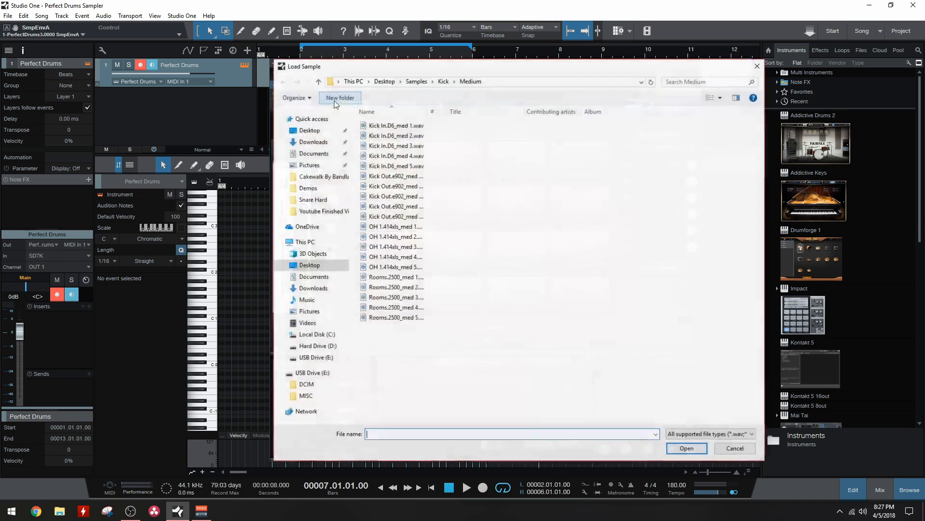
left_click(318, 81)
double_click(542, 146)
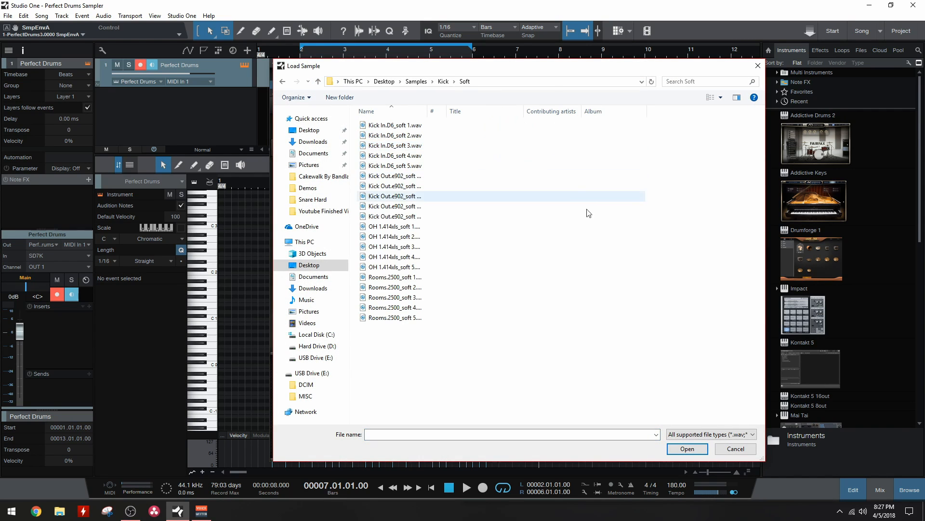
left_click_drag(687, 159, 419, 127)
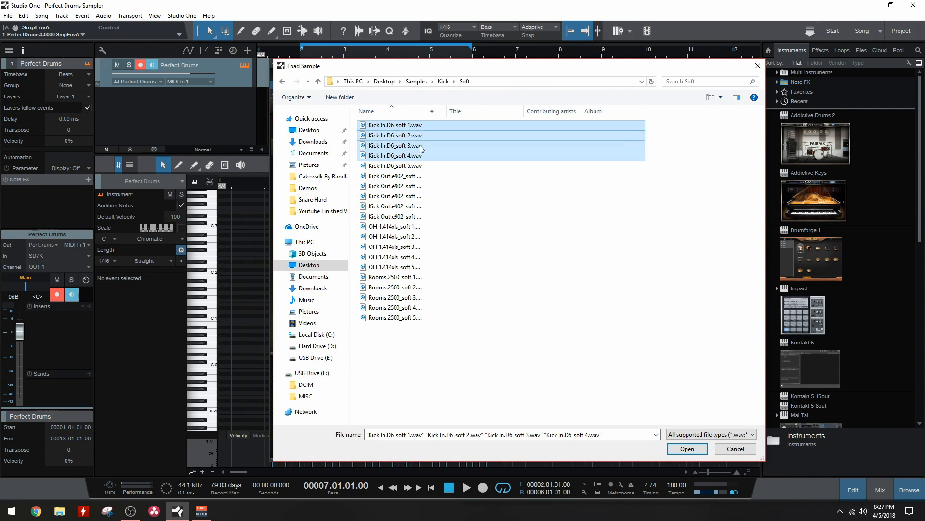
left_click(421, 166, "ctrl")
left_click(684, 451)
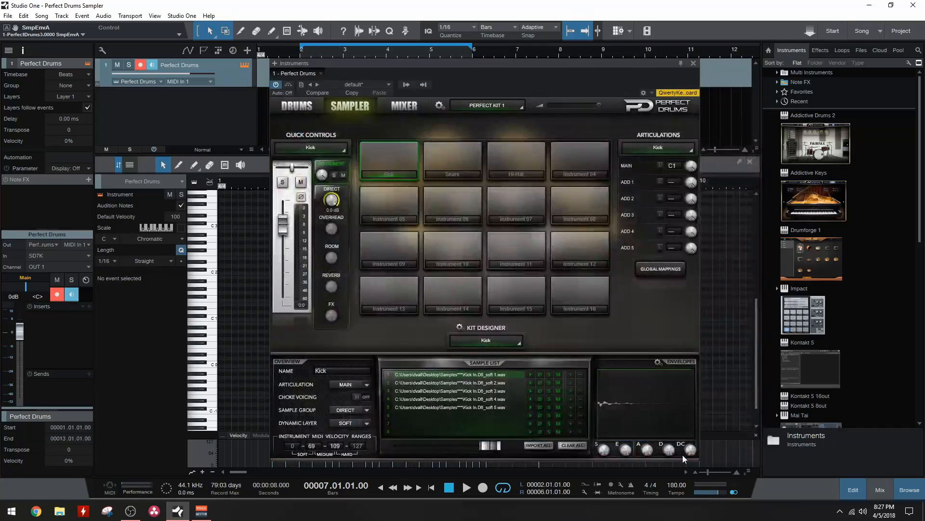
Show the Kick's Medium dynamic layer and audition one of its samples
left_click(365, 420)
left_click(357, 441)
left_click(530, 400)
Set the Kick's dynamic layer to Hard and audition several of its Kick In samples
left_click(369, 424)
left_click(349, 446)
left_click(532, 405)
left_click(532, 396)
left_click(531, 382)
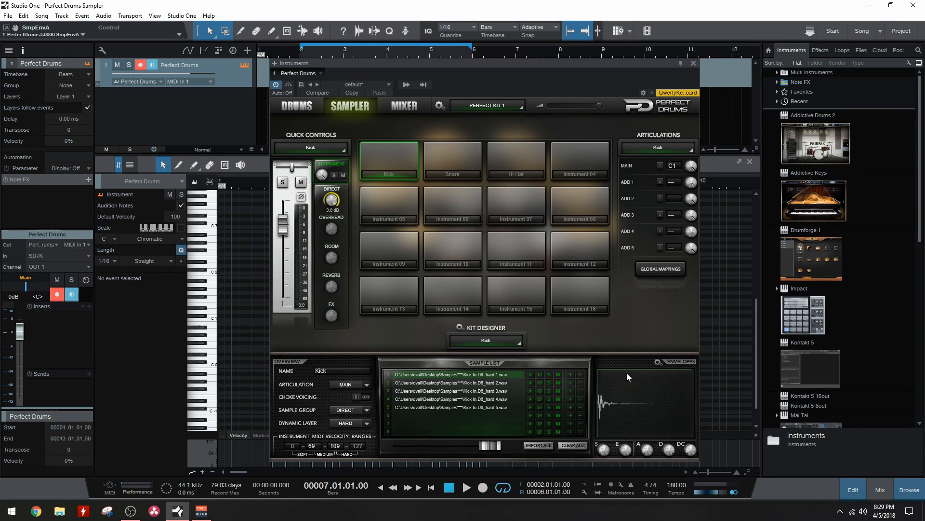
Switch the Kick's sample group to Overhead and import OH 1.414xls_hard 1 through 5 from the Hard folder
left_click(367, 410)
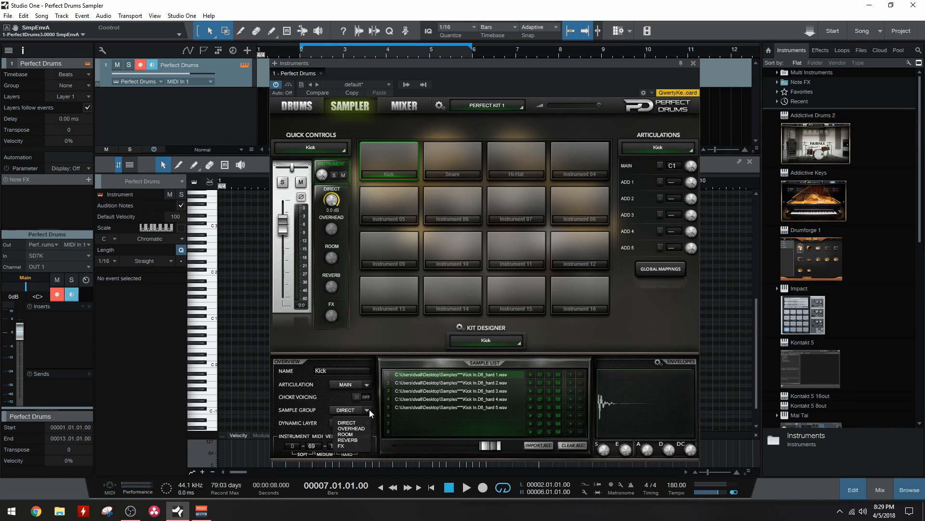
left_click(360, 426)
left_click(538, 444)
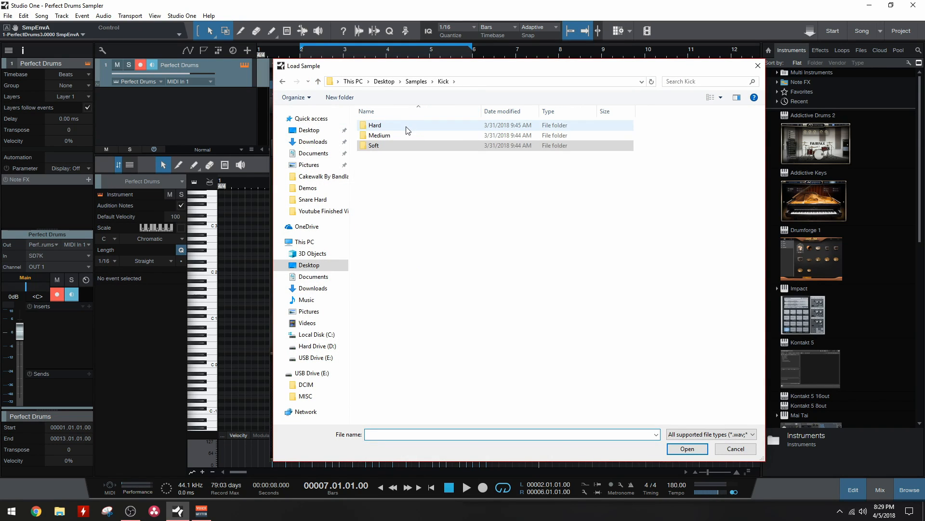
double_click(405, 126)
left_click_drag(680, 270, 487, 225)
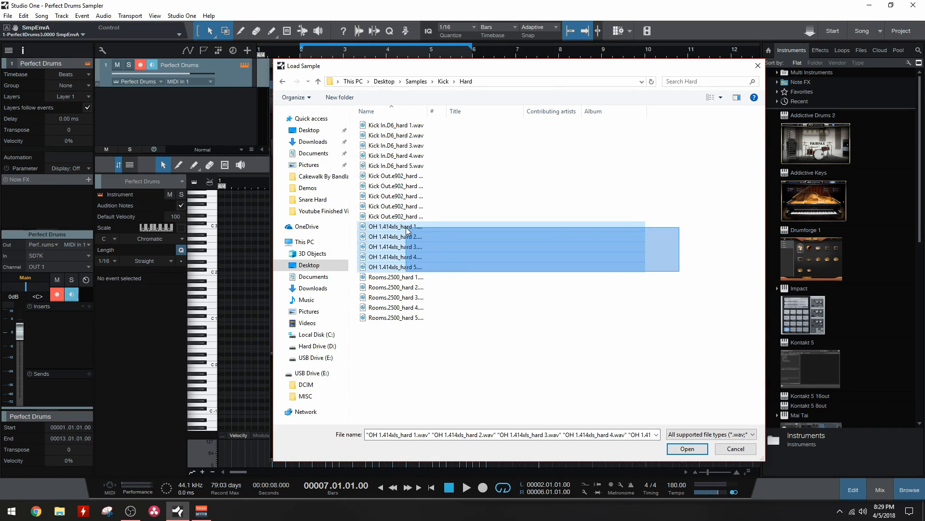
left_click(687, 448)
Switch the Kick's Overhead group to the Medium dynamic layer and import OH 1.414xls_med 1 through 5 from the Medium folder
left_click(349, 422)
left_click(345, 440)
left_click(539, 448)
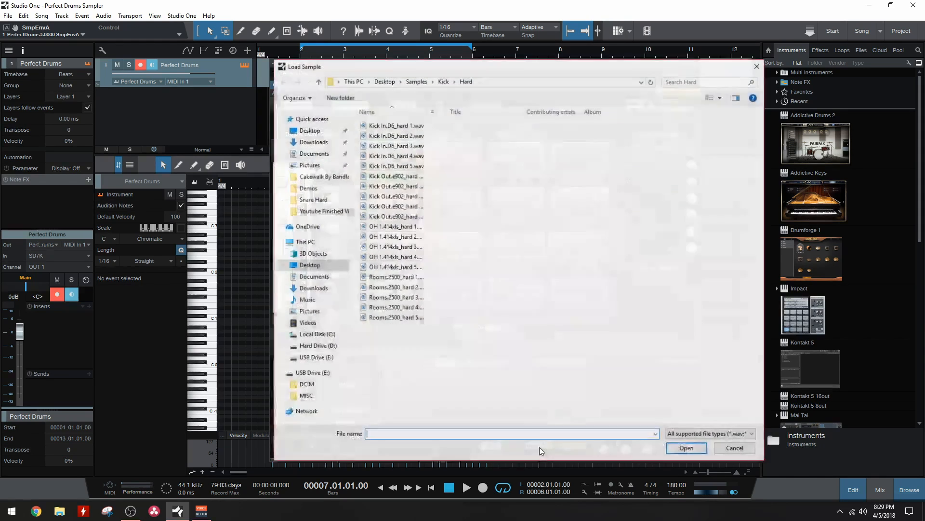
left_click(318, 81)
double_click(398, 139)
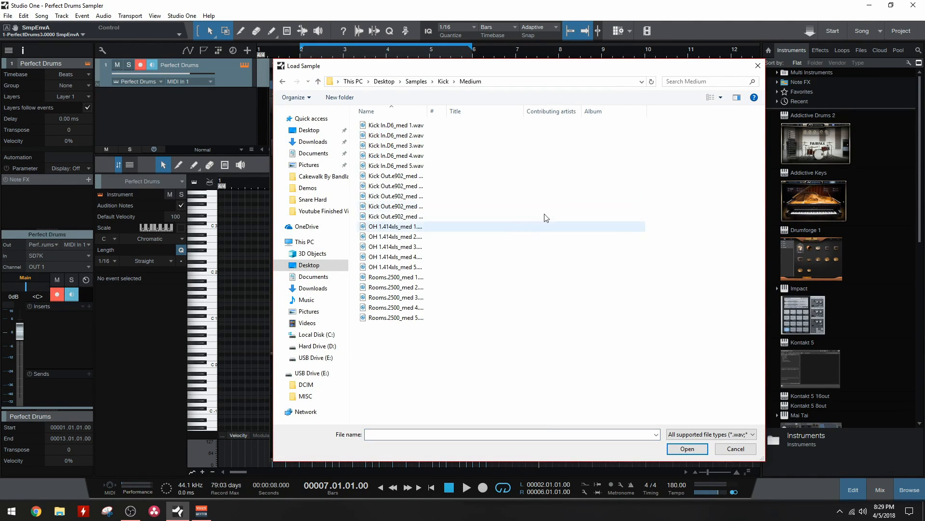
left_click_drag(666, 263, 478, 233)
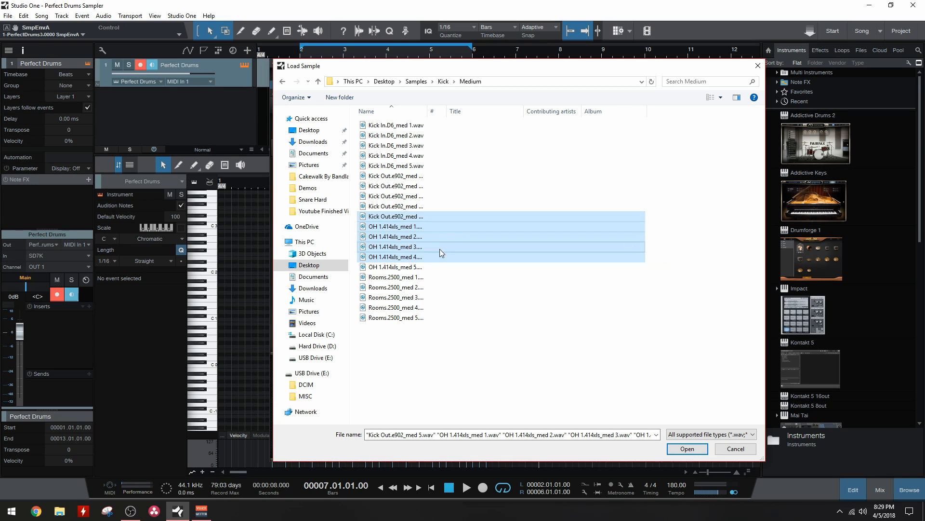
left_click(415, 266)
left_click(415, 257, "shift")
left_click(424, 226, "shift")
left_click(688, 448)
Switch the Kick's Overhead group to the Soft dynamic layer and import OH 1.414xls_soft 1 through 5 from the Soft folder
left_click(366, 422)
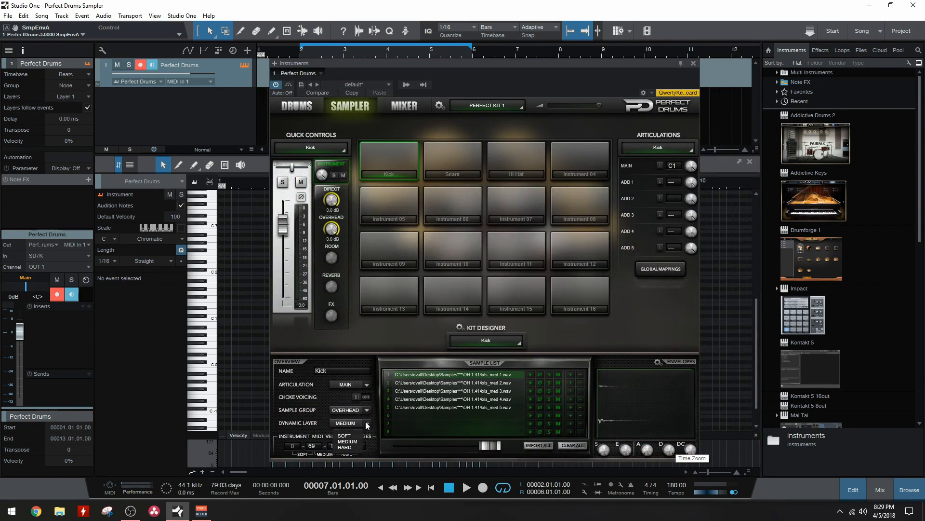
left_click(349, 435)
left_click(538, 444)
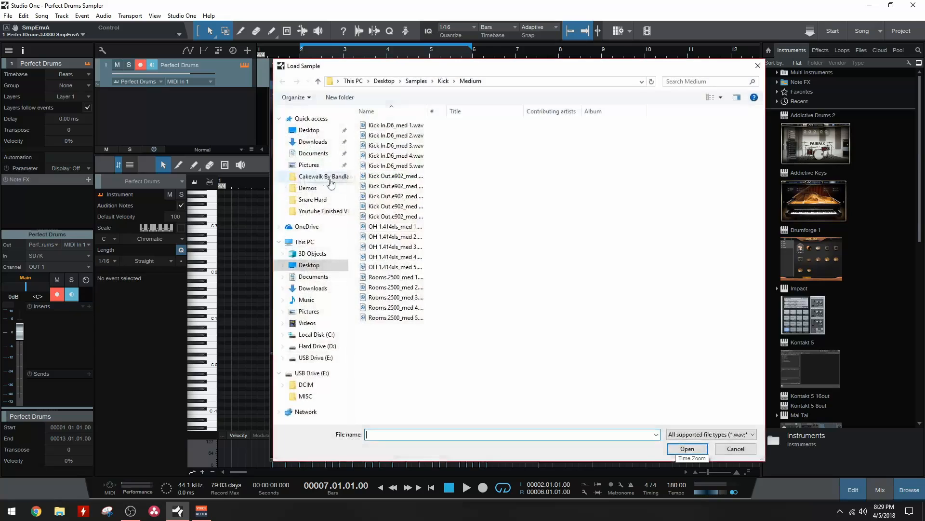
left_click(318, 81)
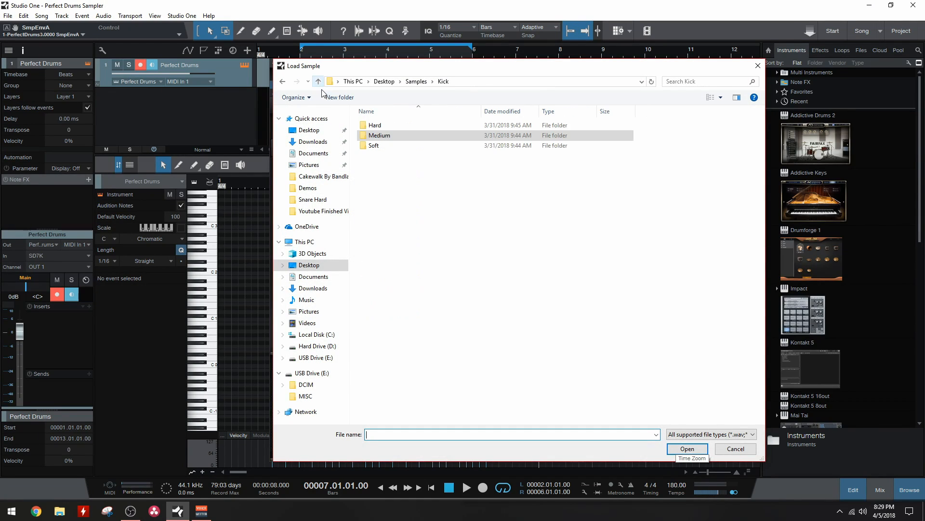
double_click(398, 145)
left_click_drag(714, 275, 447, 228)
left_click(698, 451)
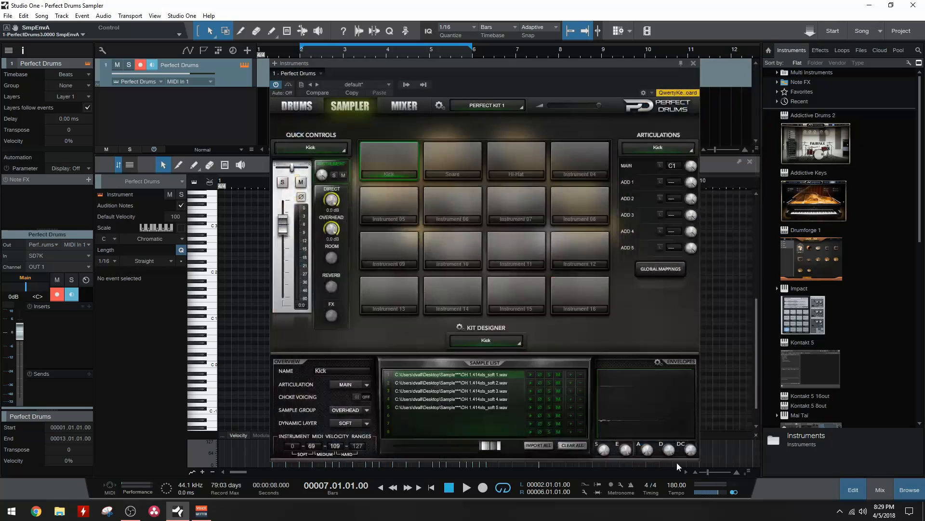
Change the Kick's sample group to Room and import Rooms.2500_soft 1 through 5 into its Soft dynamic layer
left_click(364, 413)
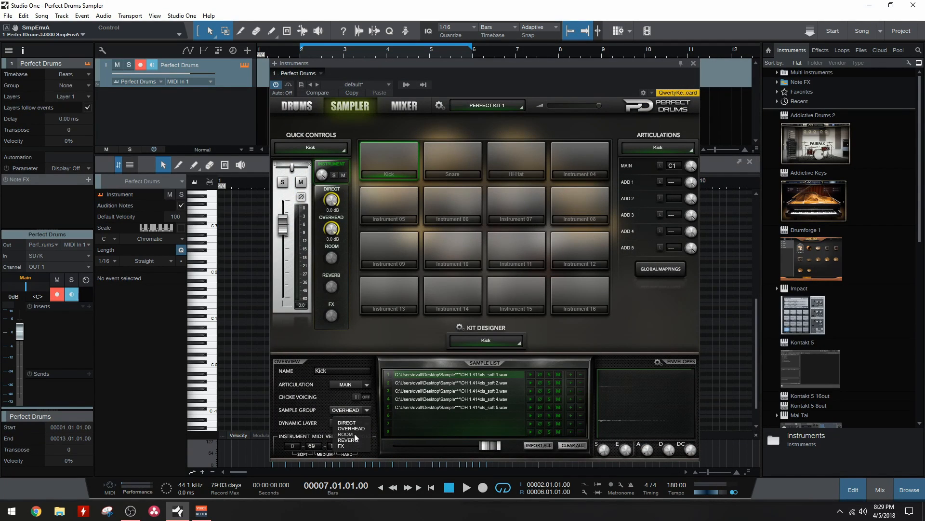
left_click(346, 450)
left_click(537, 444)
left_click_drag(558, 363, 400, 277)
left_click(687, 449)
Switch the Kick's Room group to the Medium dynamic layer and import Rooms.2500_med 1 through 5 from the Medium folder
left_click(355, 424)
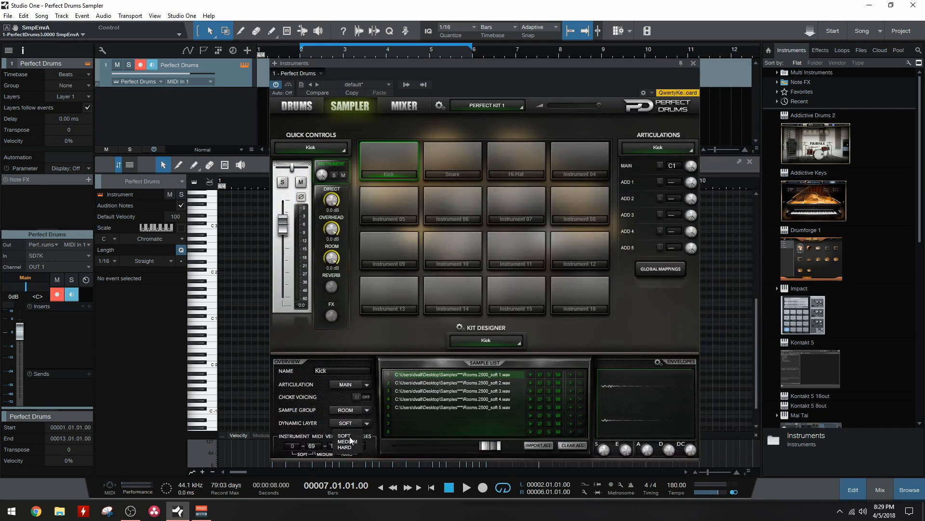
left_click(351, 446)
left_click(537, 444)
left_click(317, 81)
double_click(406, 137)
left_click_drag(415, 350, 415, 279)
left_click(688, 449)
Switch the Kick's Room group to the Hard dynamic layer and import Rooms.2500_hard 1 through 5 from the Hard folder
left_click(366, 422)
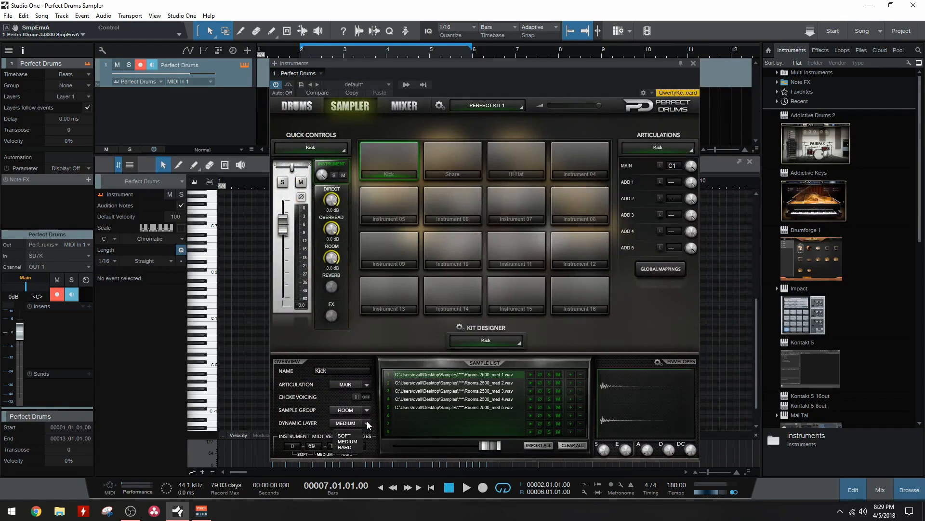
left_click(352, 446)
left_click(548, 445)
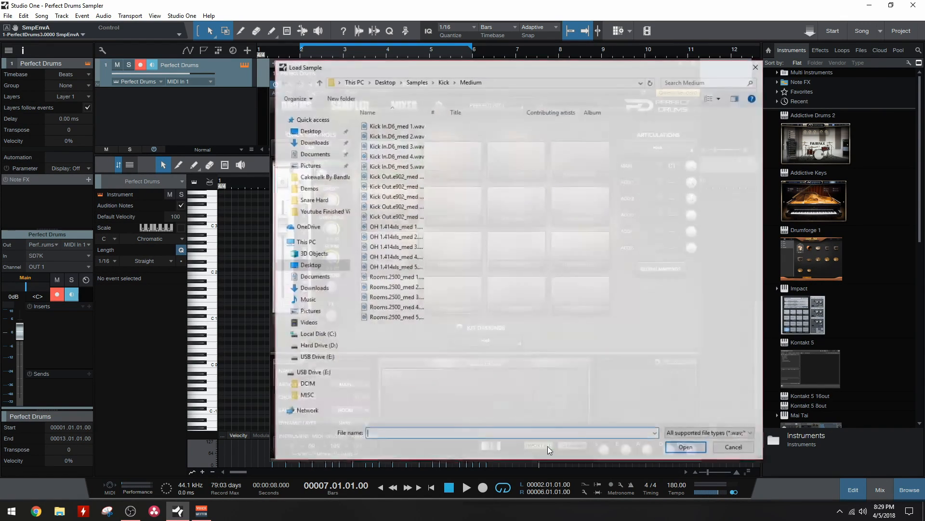
left_click(318, 81)
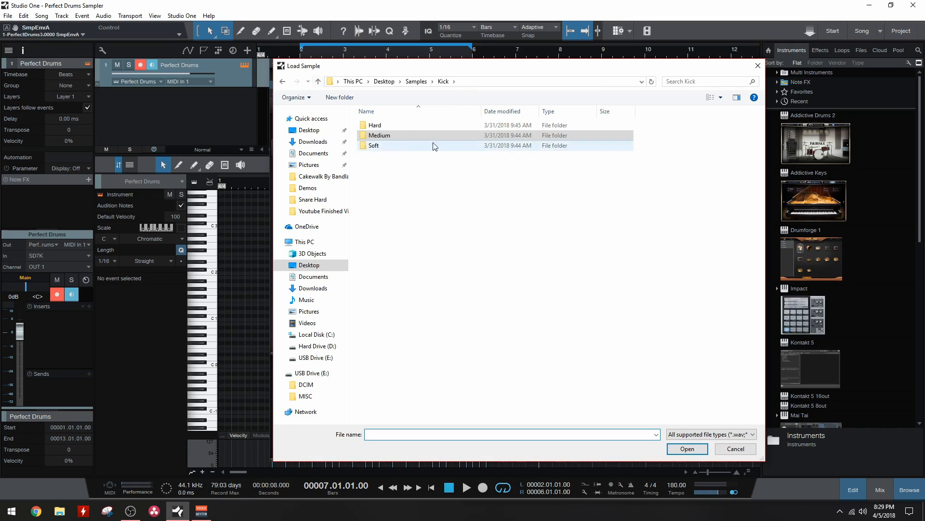
double_click(414, 124)
left_click_drag(479, 371, 470, 276)
left_click(687, 448)
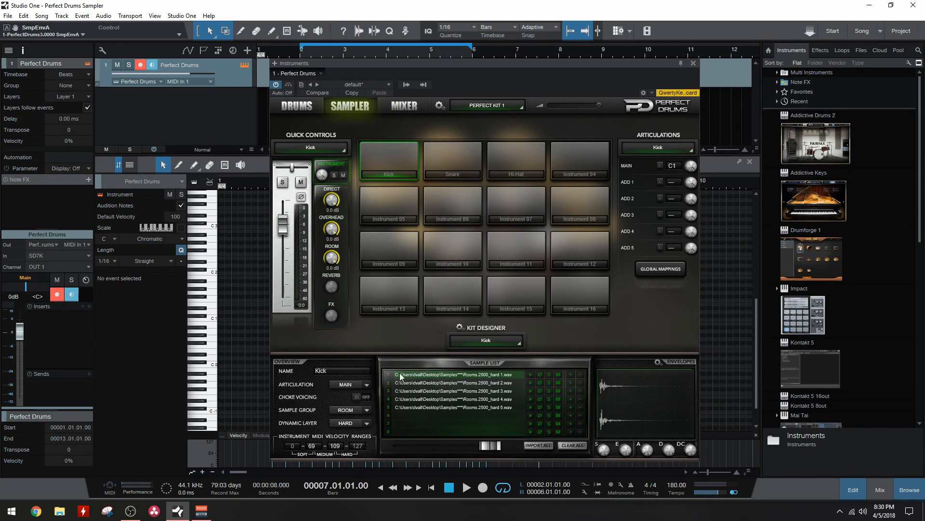
Audition the Kick with all sample groups, and with only its Direct, only its Overhead and only its Room level raised
left_click(392, 155)
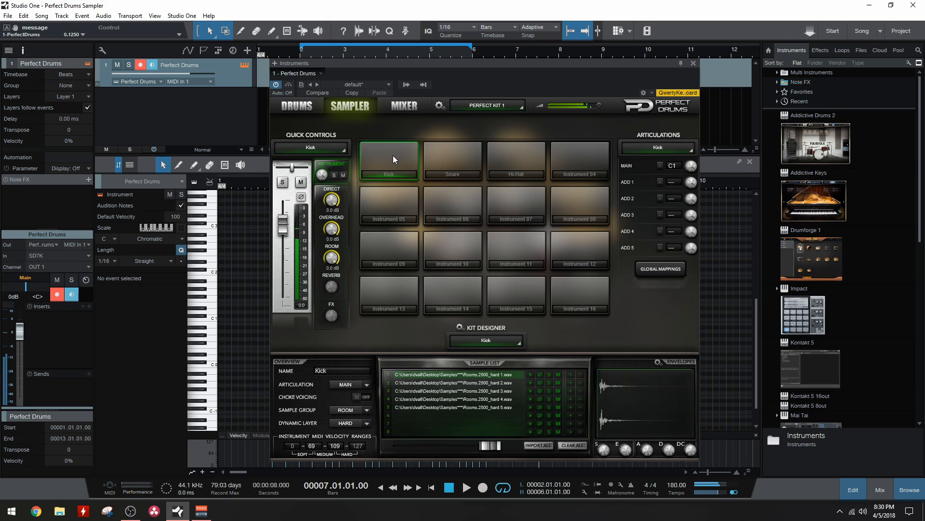
left_click_drag(332, 259, 343, 399)
left_click_drag(331, 233, 341, 347)
left_click(393, 148)
left_click_drag(334, 209, 332, 322)
double_click(332, 229)
left_click(384, 158)
left_click_drag(332, 229, 328, 361)
double_click(331, 258)
left_click(388, 155)
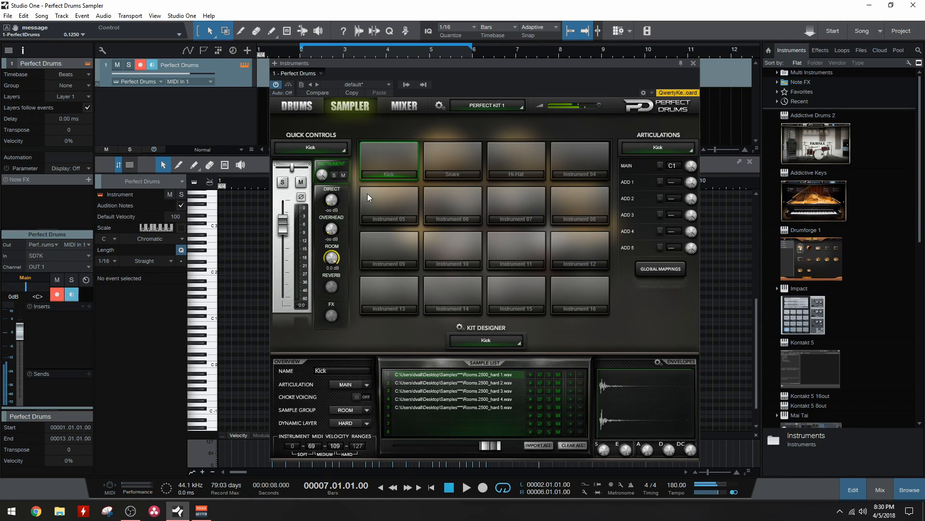
Reset the Kick's Direct, Overhead and Room levels to 0.0 dB
left_click_drag(331, 258, 332, 347)
double_click(332, 199)
double_click(333, 230)
double_click(336, 257)
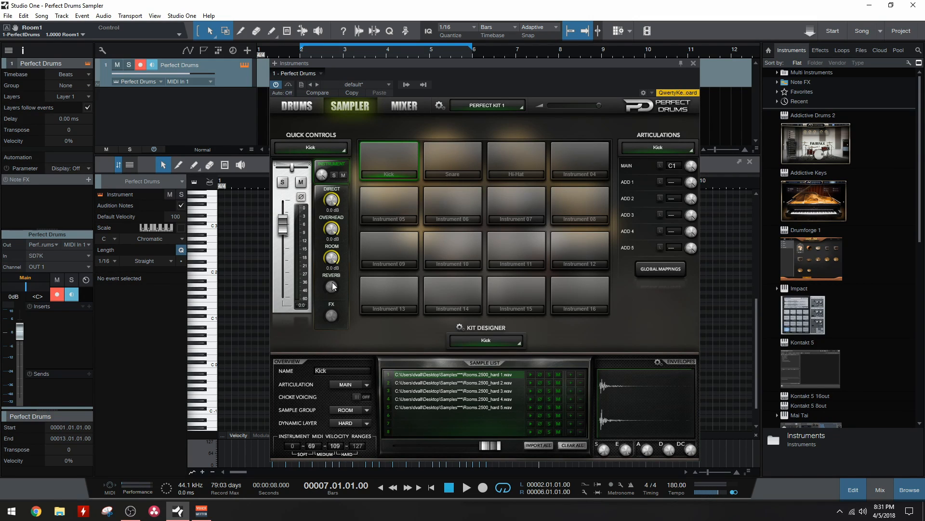
Show the Kick's Reverb sample group, return to the Direct group and review the available sample groups
left_click(360, 407)
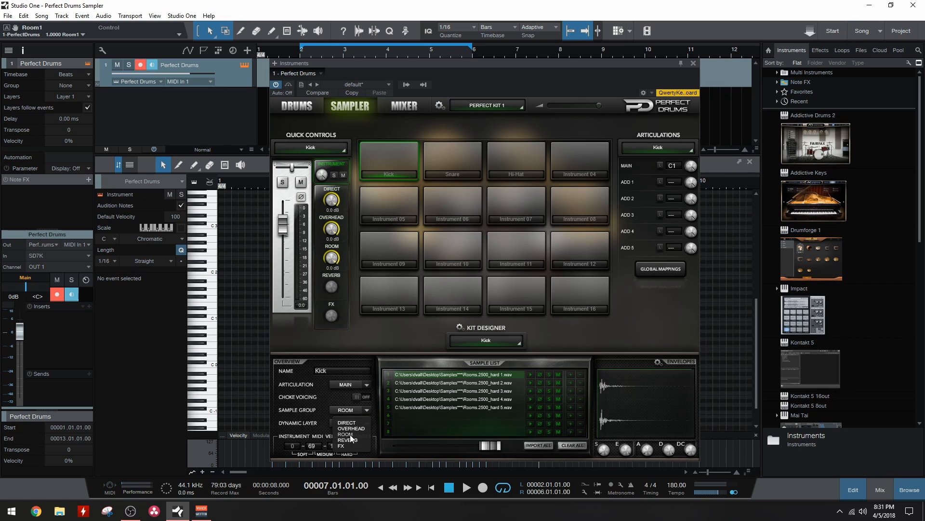
left_click(348, 439)
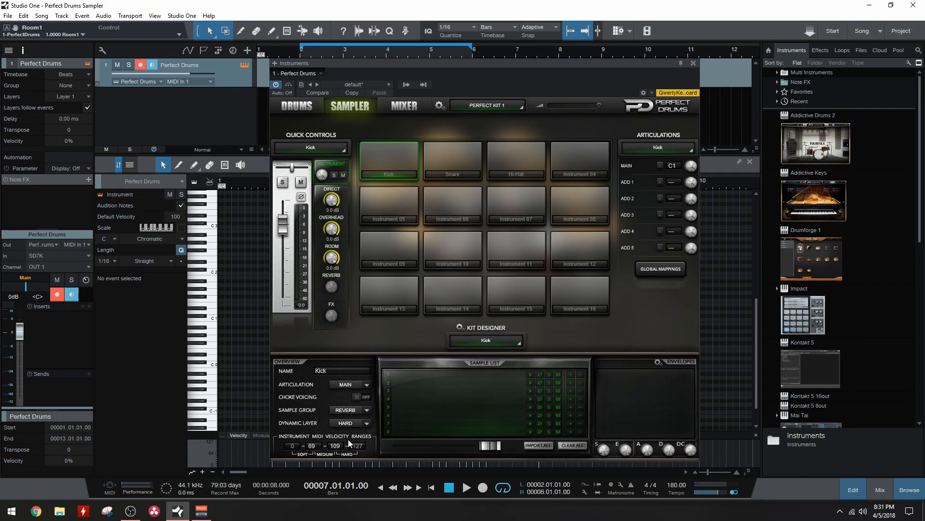
left_click(358, 410)
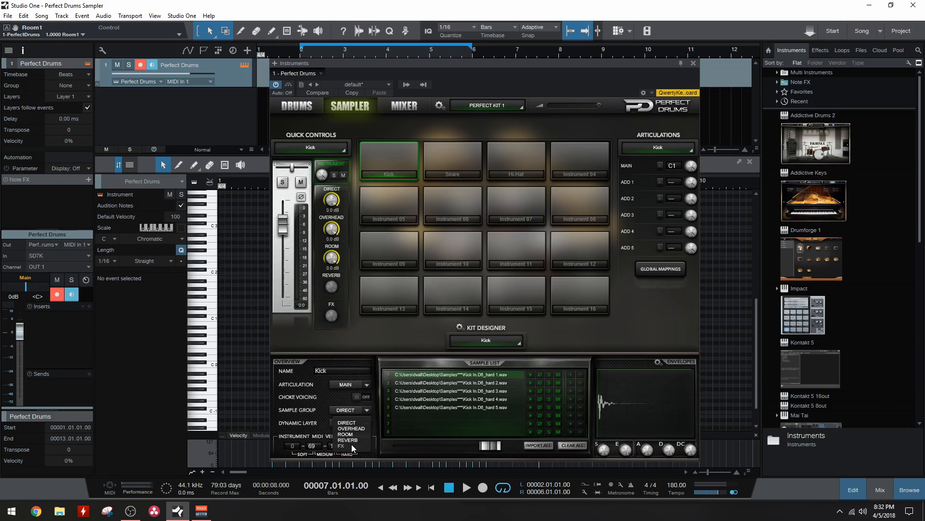
left_click(320, 408)
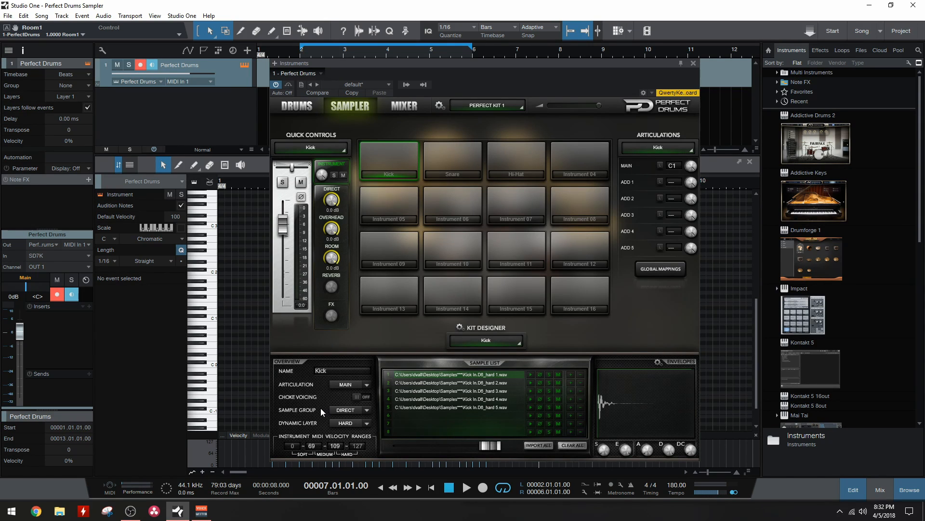
left_click(331, 410)
left_click(461, 327)
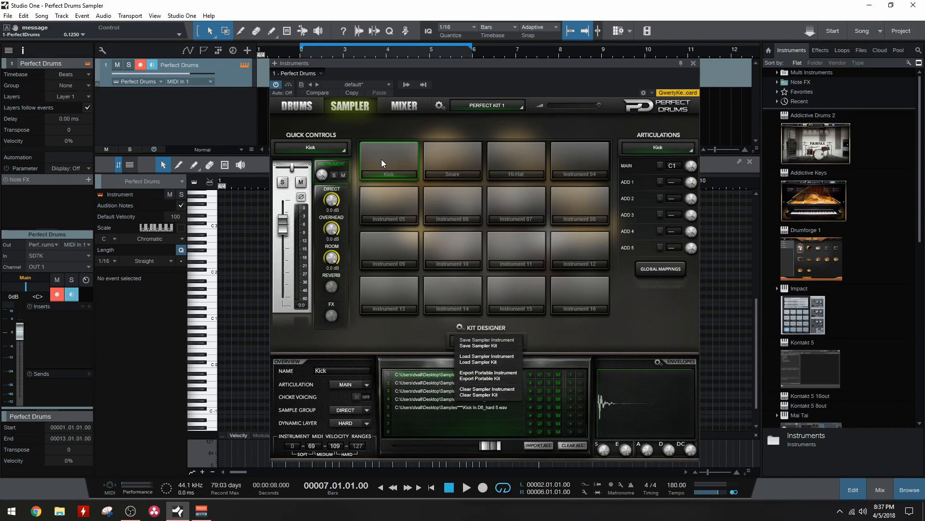
left_click(478, 85)
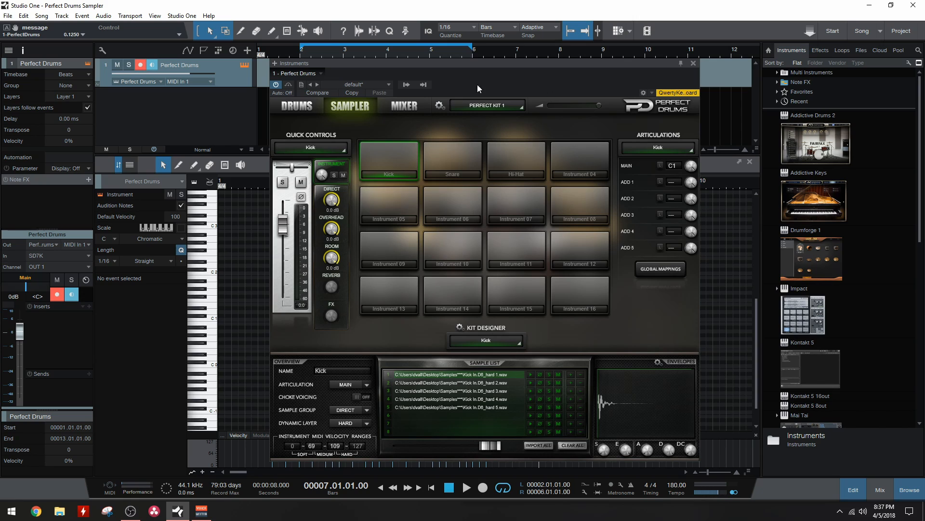
left_click(460, 327)
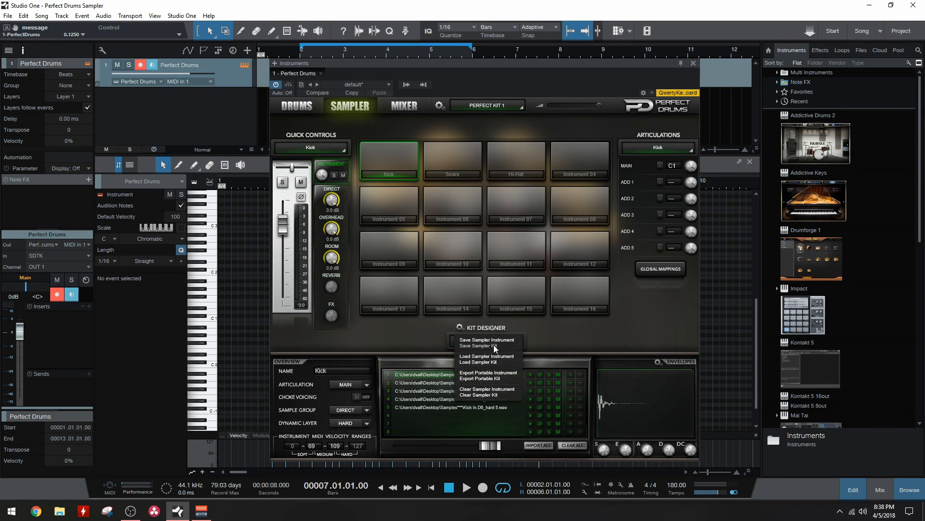
left_click(474, 347)
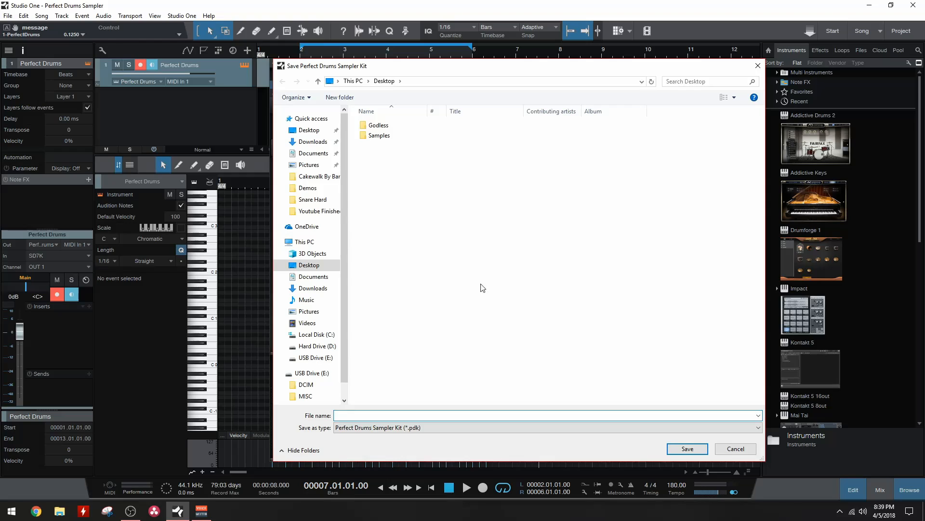
double_click(408, 139)
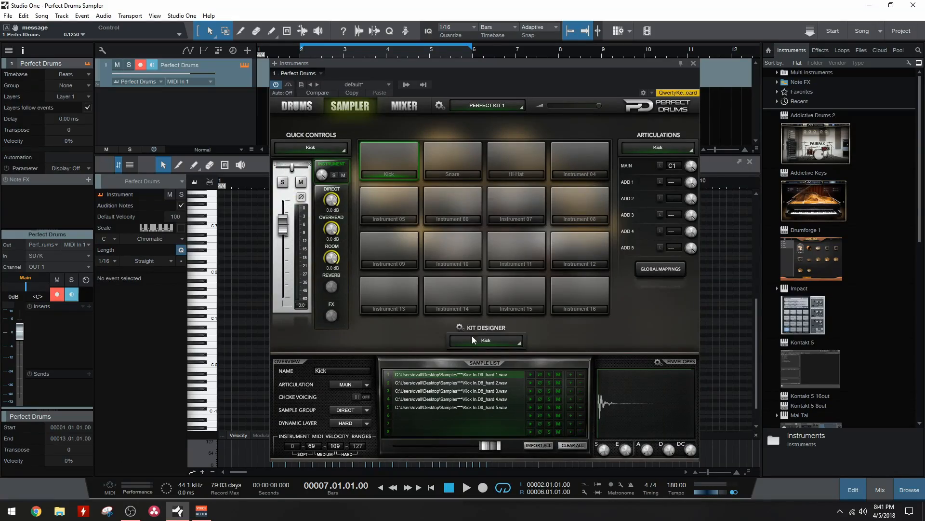
Export the sampler kit as a portable kit named "Macdaddy Mcgee Kit" on the Desktop
left_click(459, 328)
left_click(477, 402)
type("Mac")
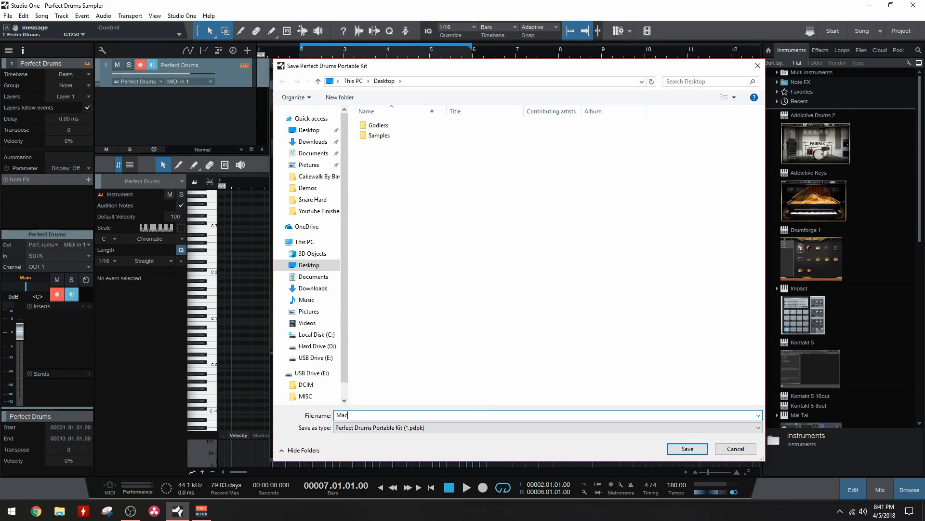
type("daddy Mcgee Kit")
left_click(673, 450)
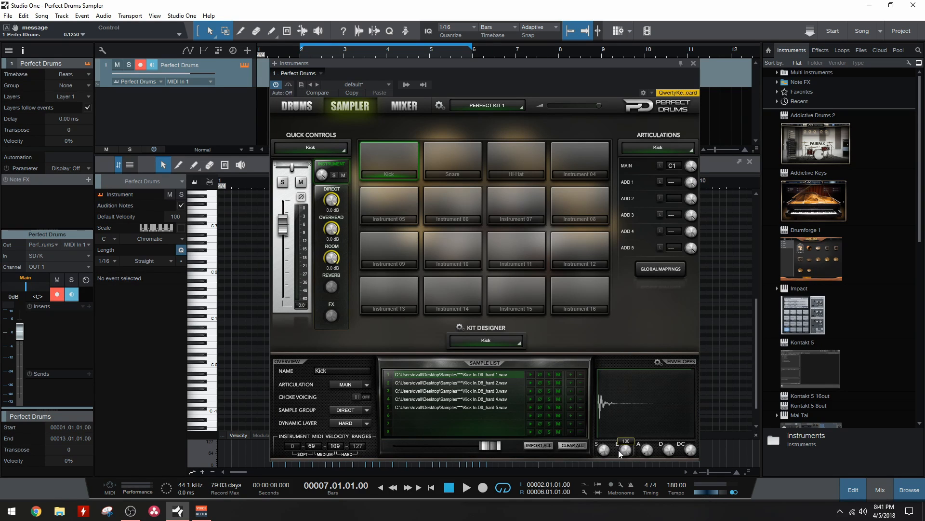
Close the Perfect Drums instrument window and the note editor, and add Perfect Drums Player on a new instrument track
left_click(693, 63)
key("F2")
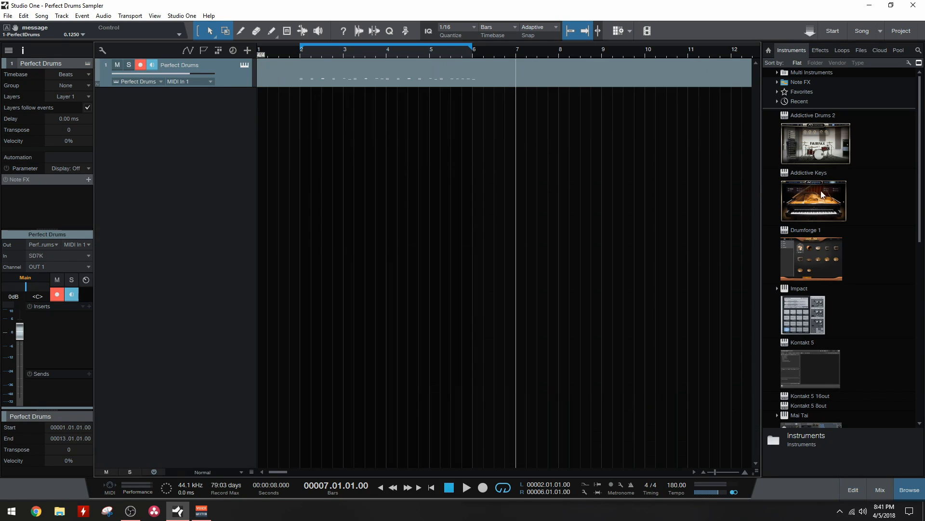
scroll(822, 203, "down", 5)
scroll(832, 210, "down", 3)
left_click_drag(826, 288, 140, 155)
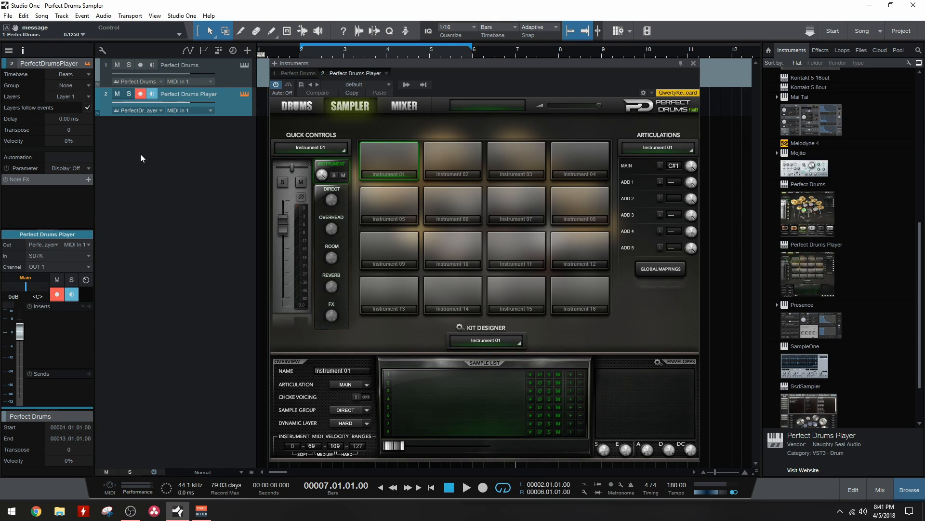
Load the Macdaddy Mcgee Kit from the Desktop into Perfect Drums Player as a sampler kit
left_click(461, 326)
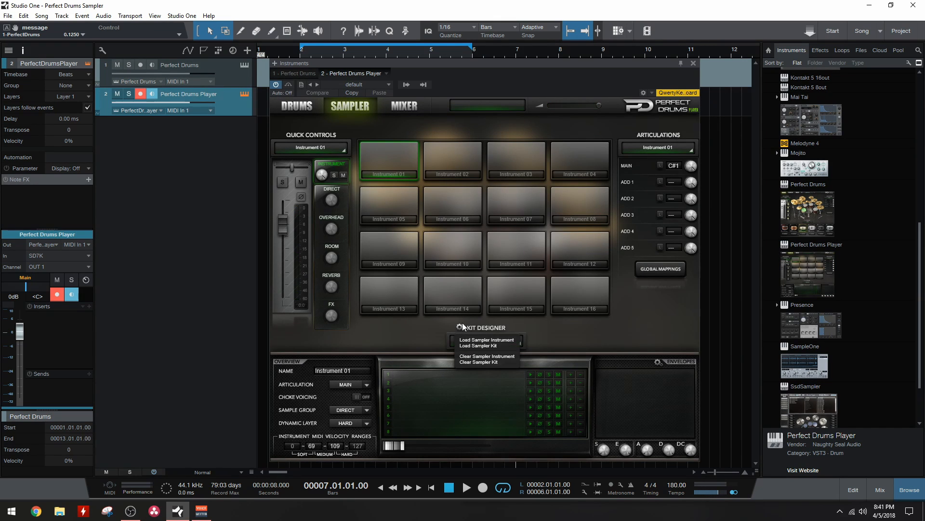
left_click(489, 345)
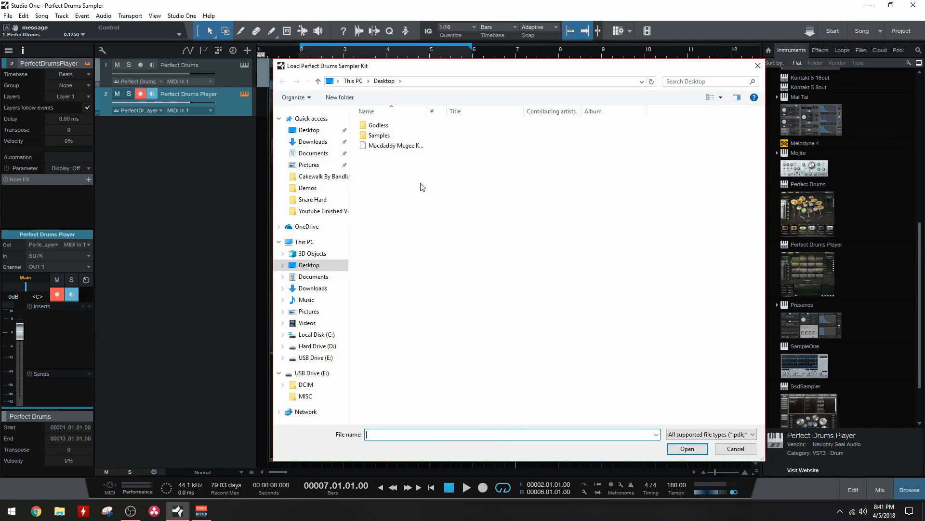
double_click(414, 146)
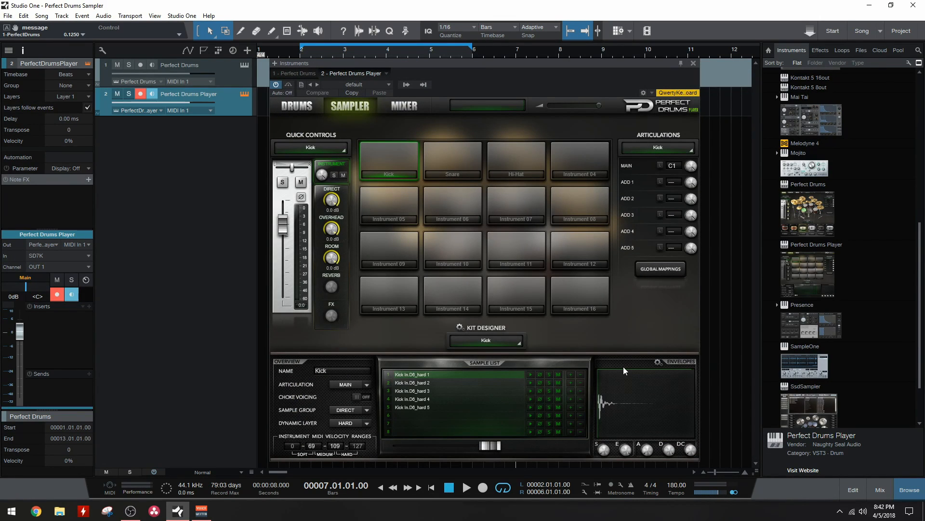
Move the drum part from the Perfect Drums track down to the Perfect Drums Player track and play it from bar 2
left_click(407, 159)
left_click_drag(585, 62, 682, 108)
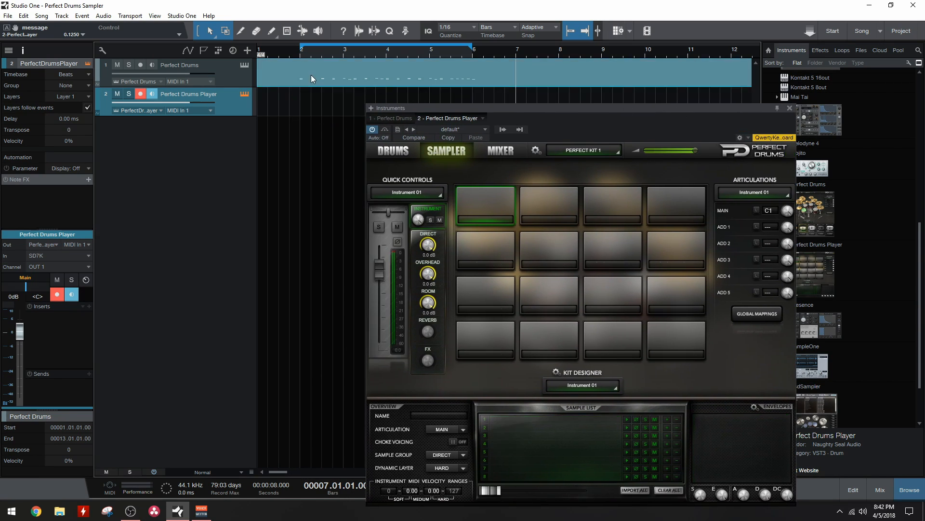
left_click_drag(311, 74, 306, 106)
left_click(300, 55)
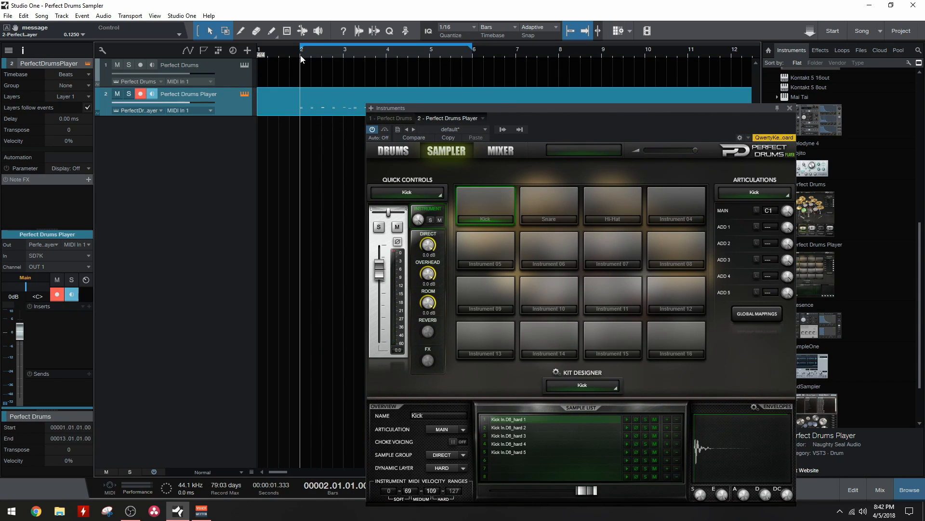
key("space")
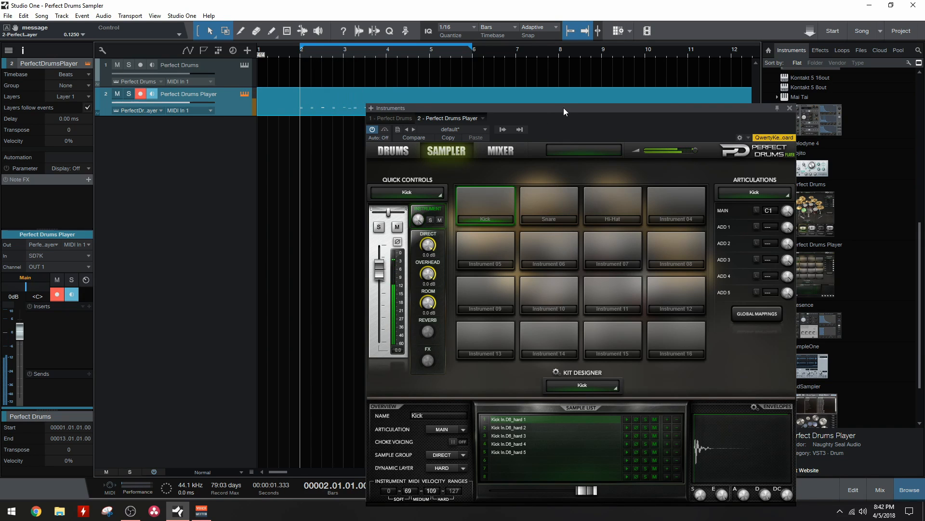
In the player's mixer, lower the room level during playback to about -9 dB for the Kick and -5.2 dB for the Snare
left_click_drag(563, 108, 433, 66)
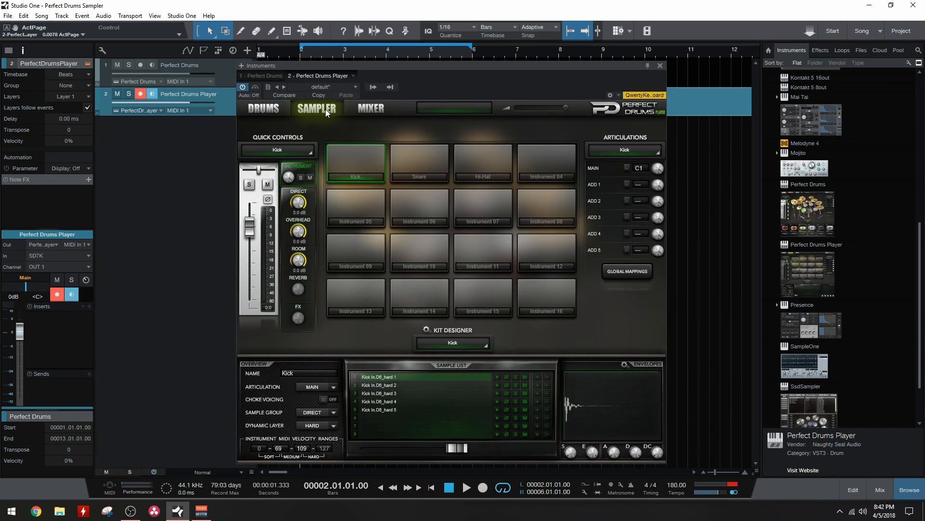
left_click(364, 109)
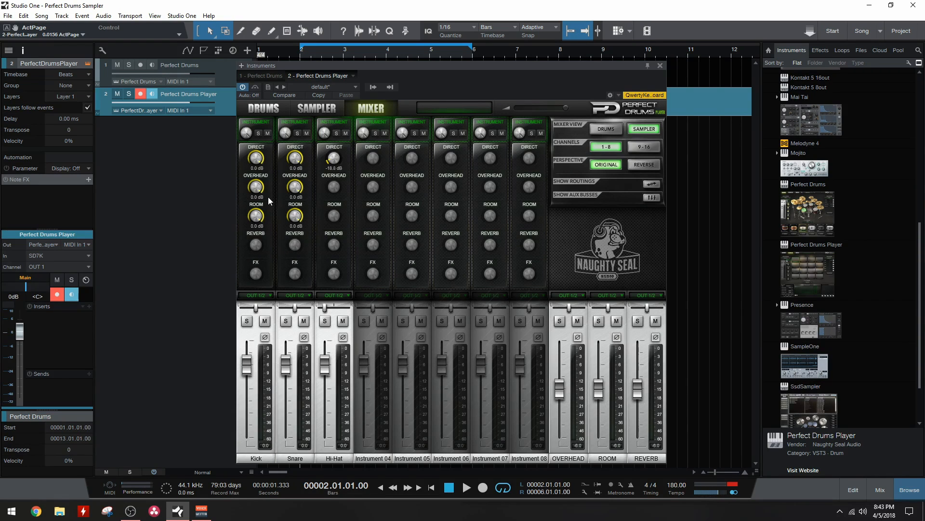
key("space")
left_click_drag(295, 216, 286, 256)
left_click_drag(256, 215, 257, 256)
left_click_drag(256, 215, 260, 180)
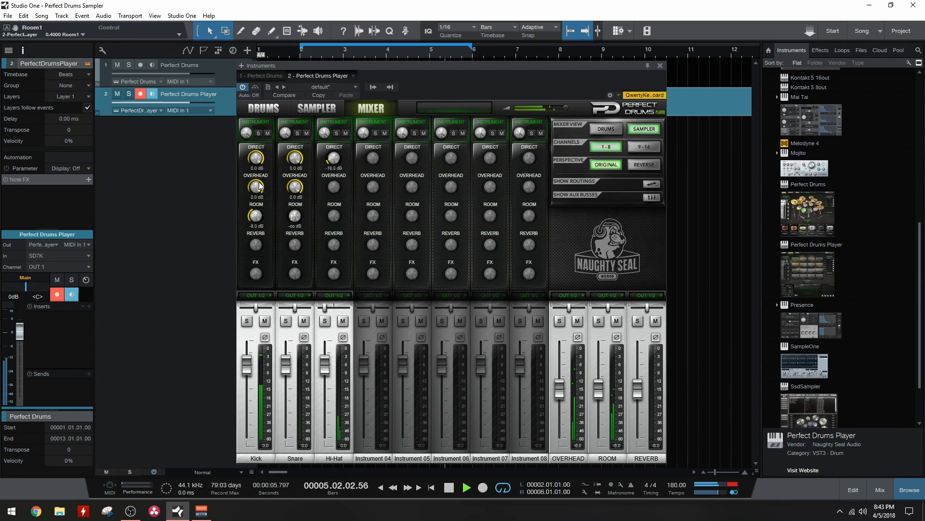
left_click_drag(292, 219, 287, 164)
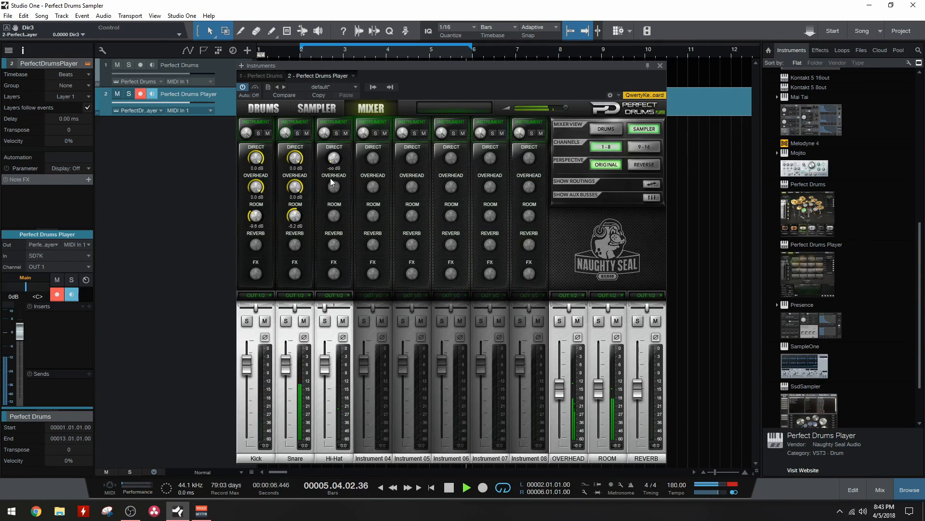
Set the Hi-Hat's direct level to -23.7 dB and the Kick's overhead level to -2.4 dB, and stop playback
mouse_move(333, 160)
left_mouse_down()
mouse_move(333, 127)
mouse_move(332, 149)
left_mouse_up()
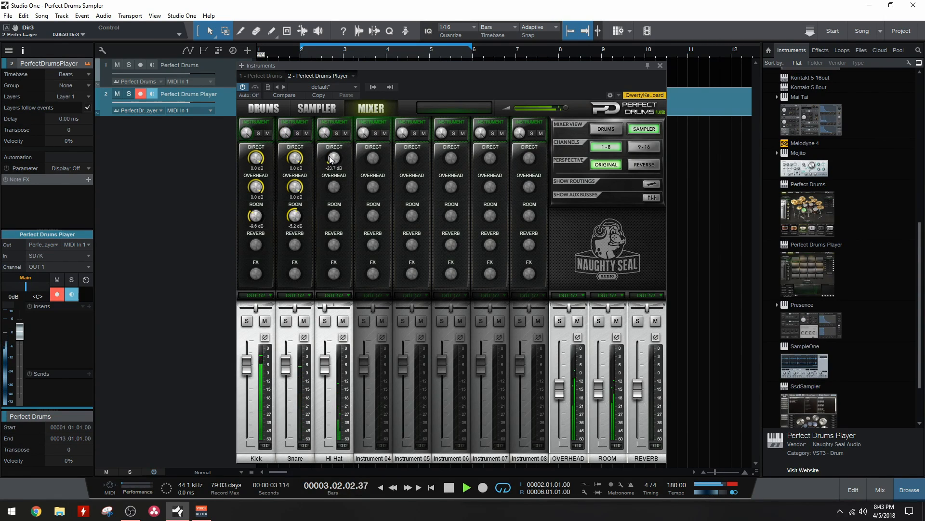
mouse_move(255, 192)
left_mouse_down()
mouse_move(227, 360)
mouse_move(242, 201)
left_mouse_up()
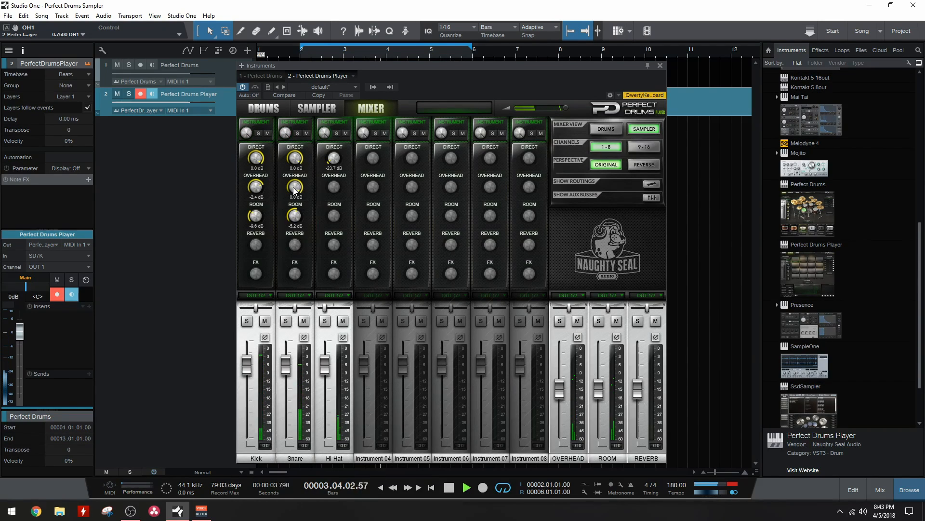
key("space")
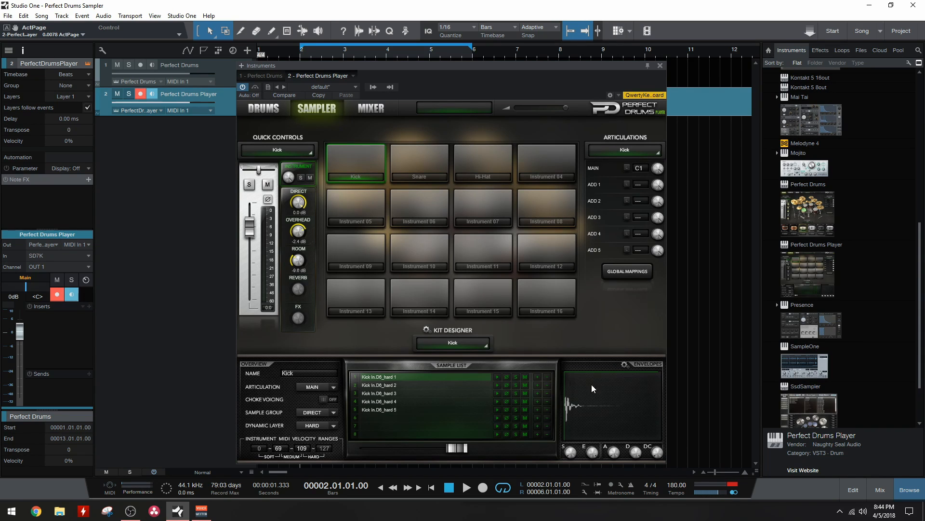
Audition the first hard sample in the Kick's Direct sample list
left_click(499, 375)
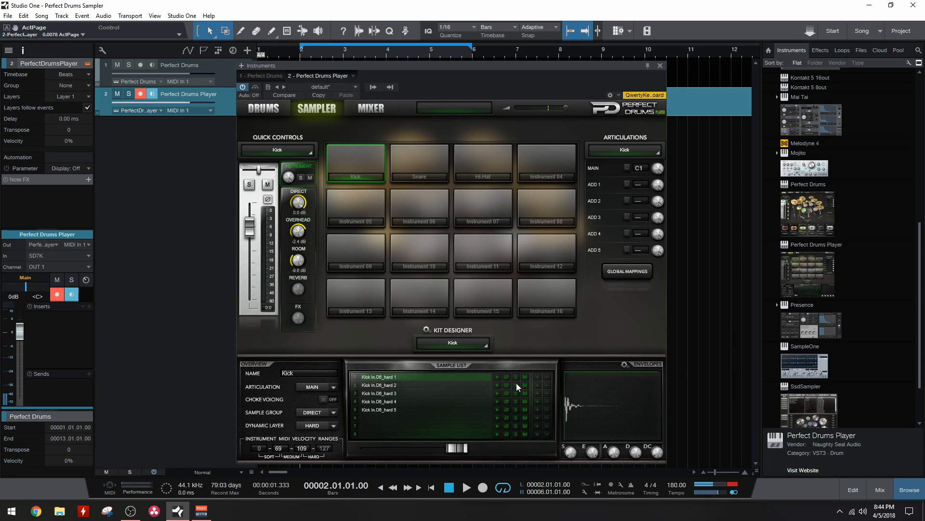